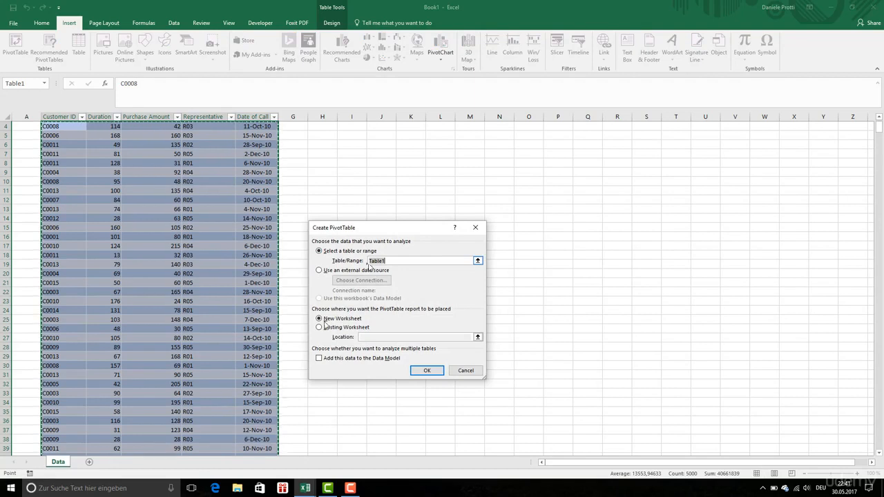
Build a pivot table from Table1 on a new worksheet, summing Purchase Amount by Customer ID, and name the sheet T1
left_click(426, 372)
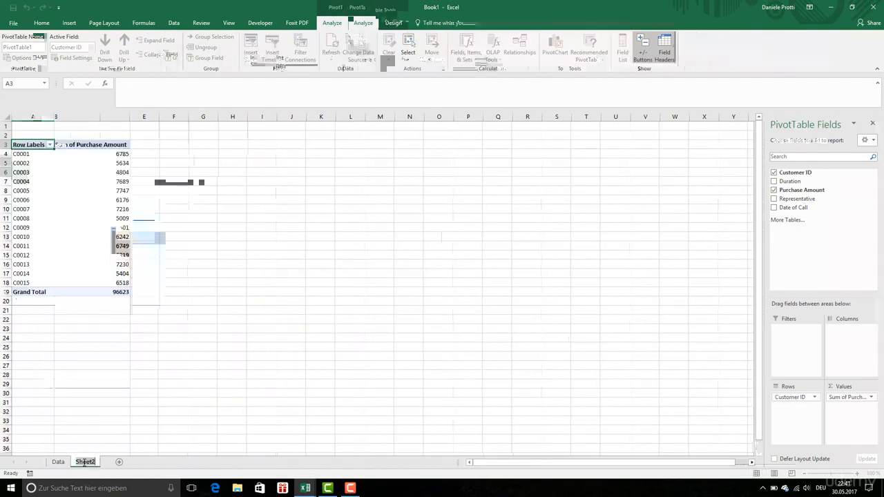
type("T1")
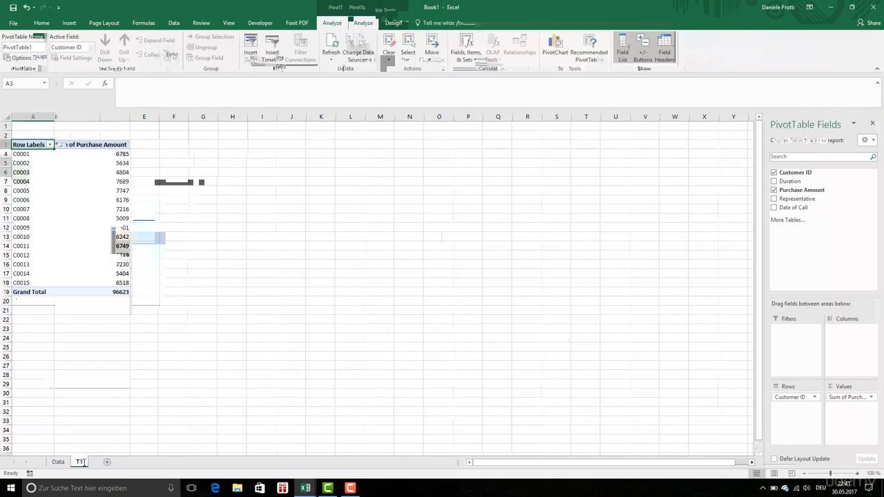
key("Return")
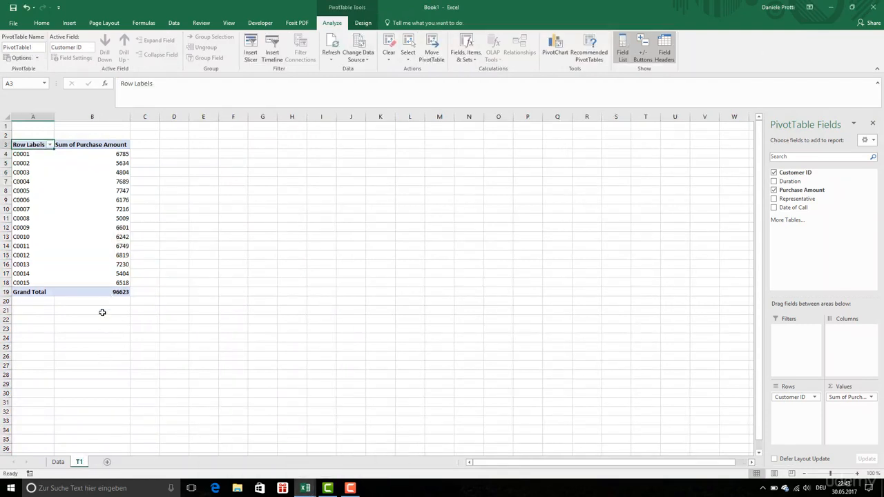
Create a second pivot table from the Data sheet's Table1 on a new worksheet, with Representative as rows and Purchase Amount as summed values
left_click(59, 462)
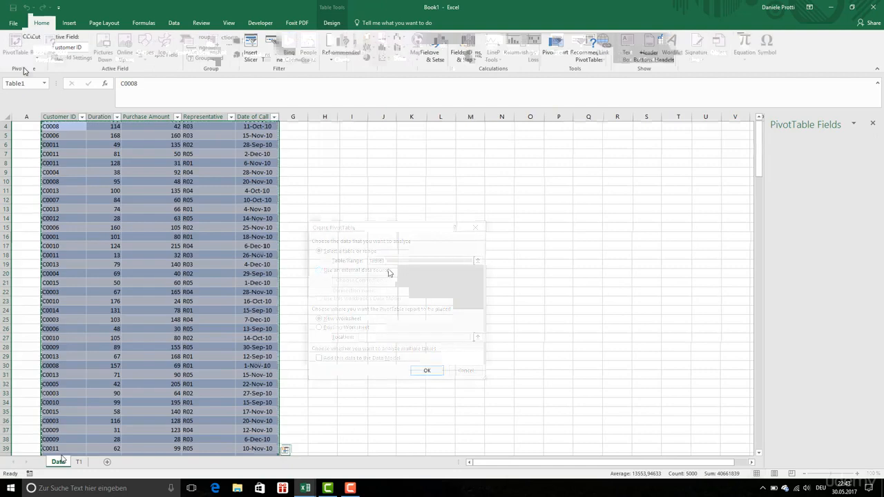
left_click(429, 371)
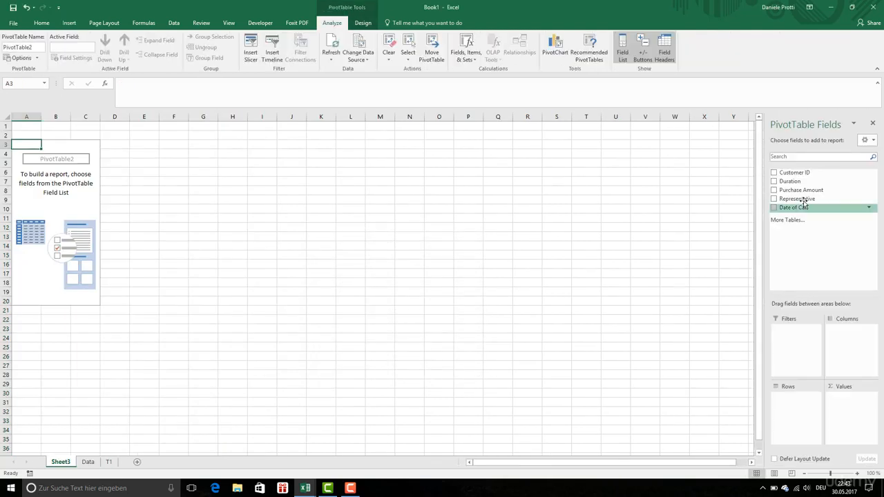
left_click_drag(801, 199, 802, 402)
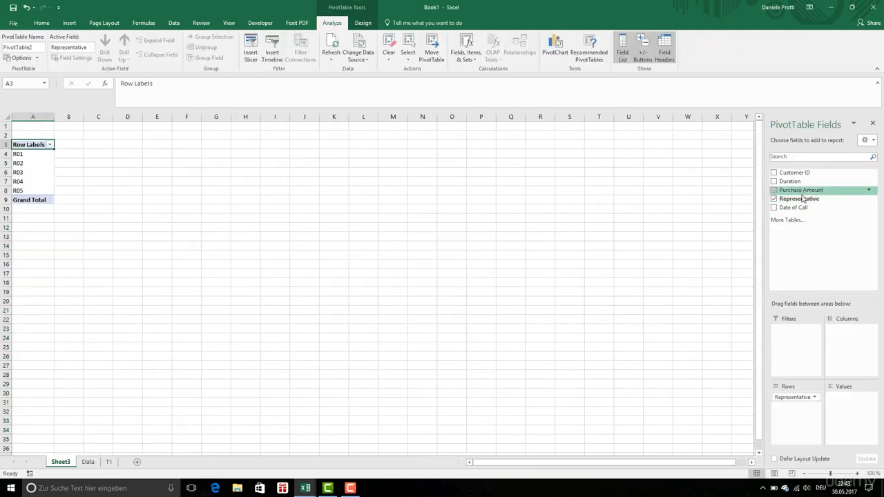
left_click_drag(801, 190, 847, 405)
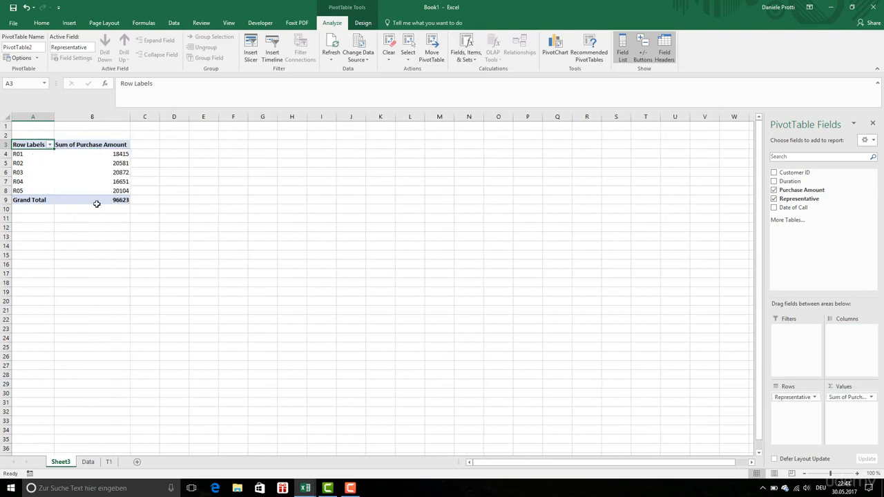
mouse_move(124, 174)
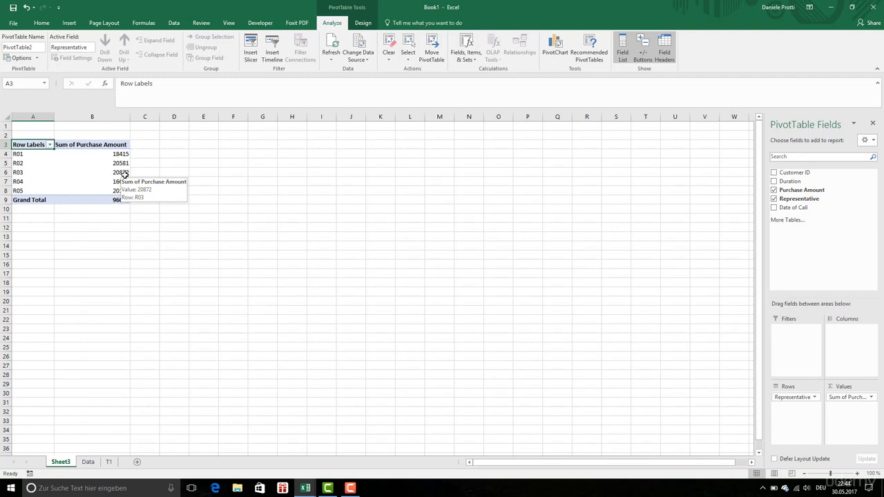
Rename the representative pivot sheet as T2 and place it after the T1 sheet
left_click(69, 464)
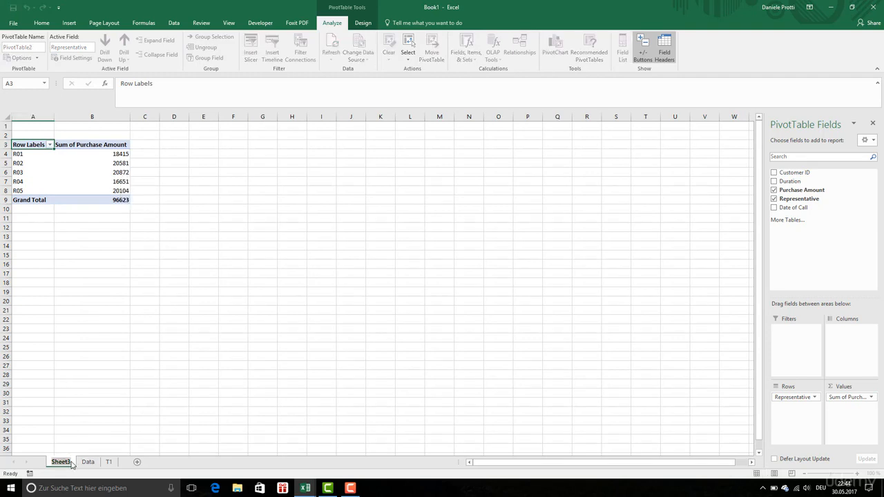
type("T2")
left_click(91, 429)
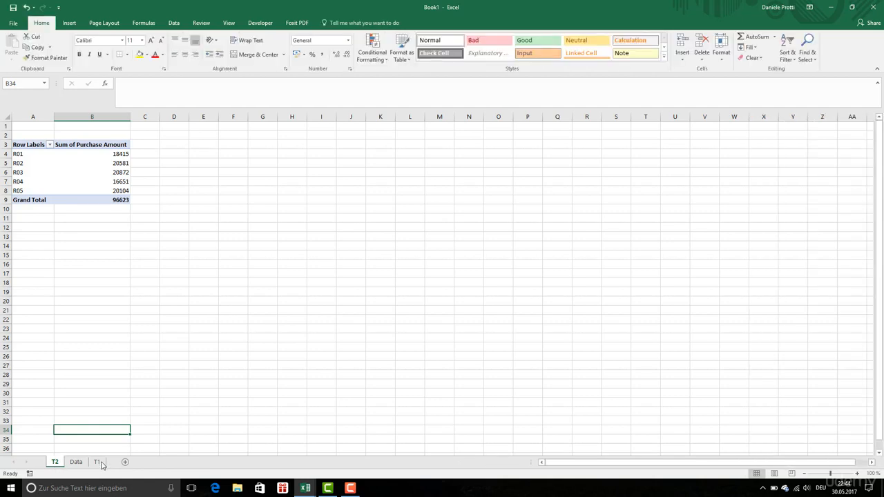
left_click_drag(102, 463, 113, 463)
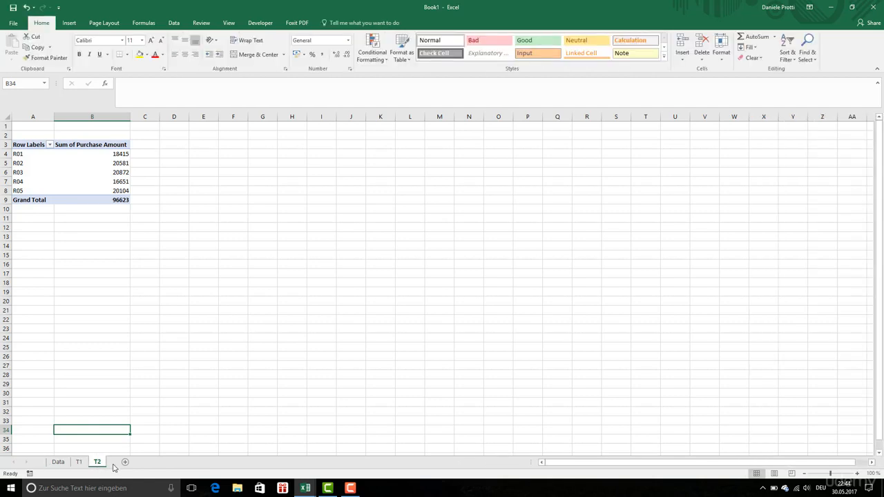
Insert another pivot table from the Data sheet's Table1 on a new worksheet
left_click(58, 462)
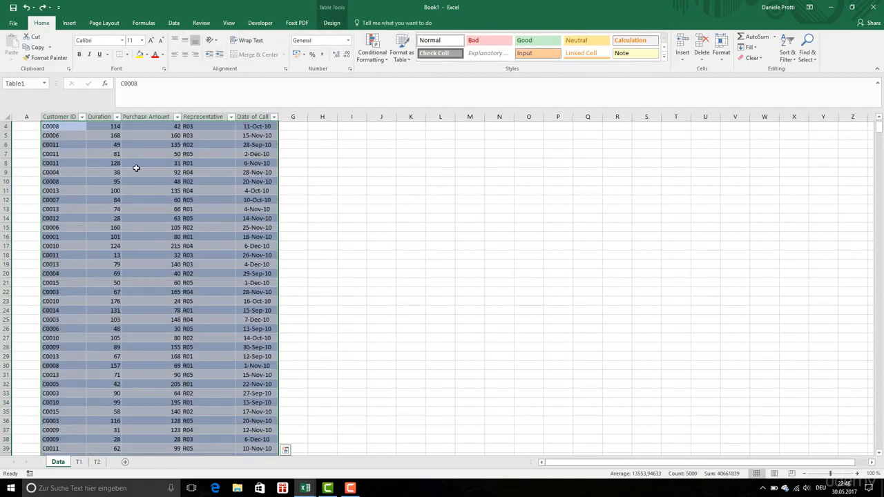
left_click(69, 22)
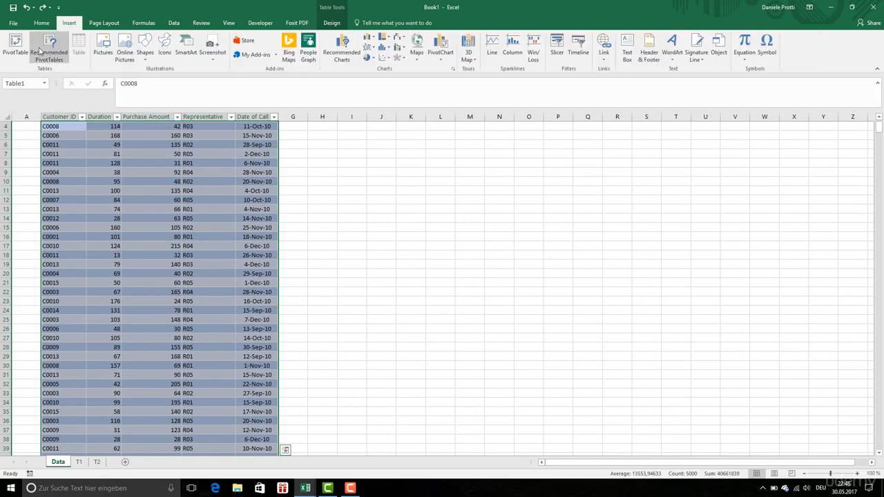
left_click(16, 46)
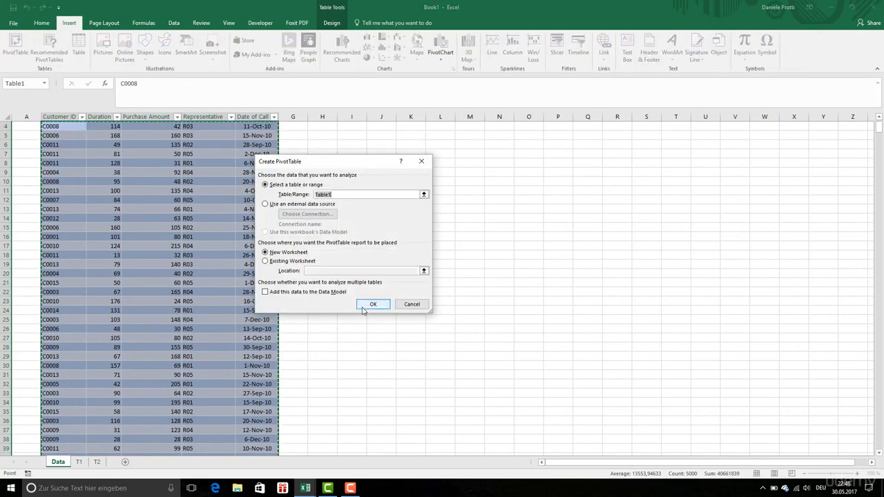
left_click(363, 309)
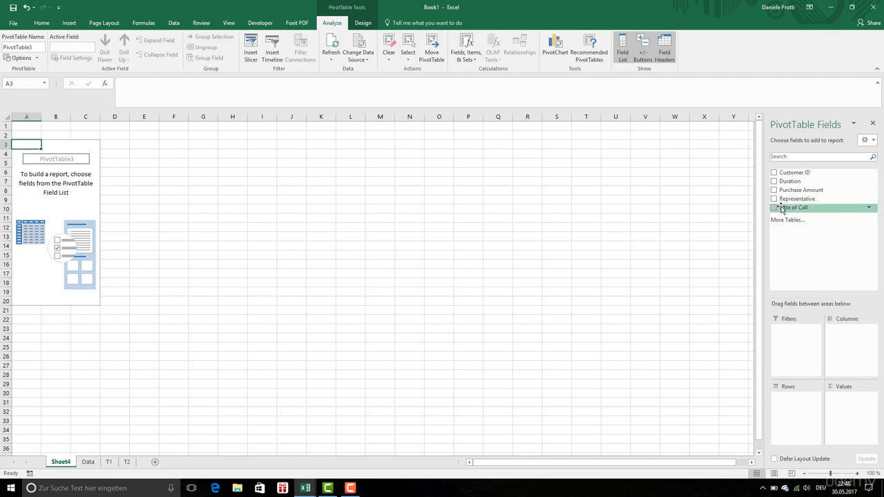
Place Date of Call in the pivot rows and add Purchase Amount and Duration as values
left_click_drag(781, 209, 795, 404)
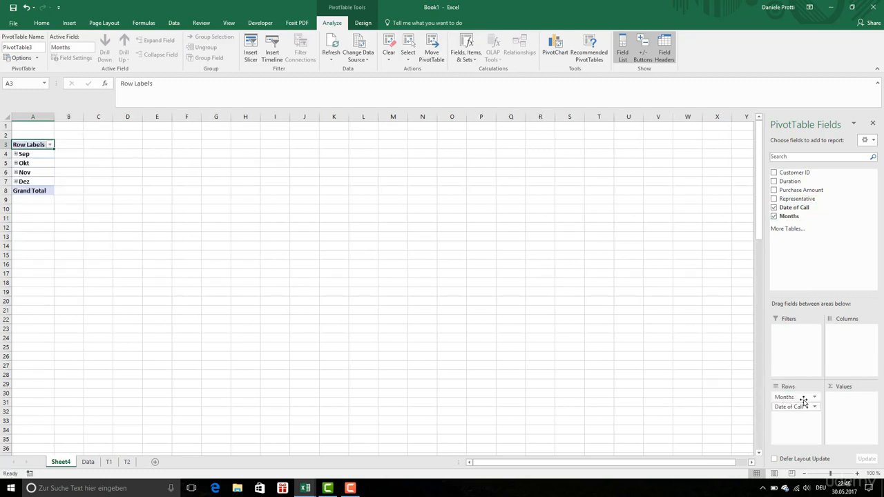
left_click(807, 398)
left_click(805, 386)
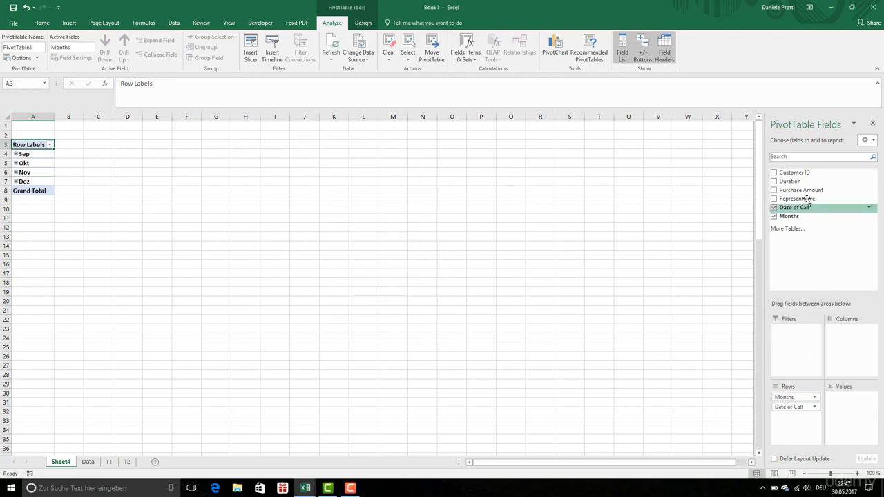
left_click_drag(829, 190, 862, 401)
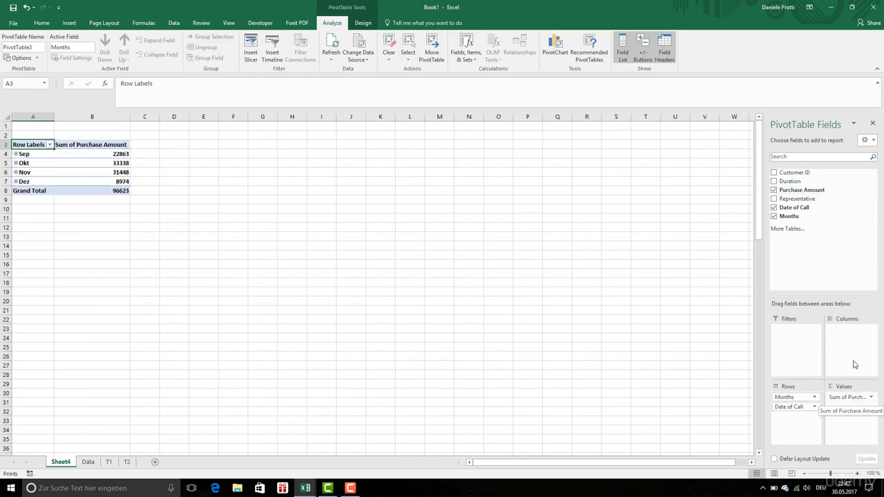
left_click_drag(785, 185, 851, 411)
Set the custom name of the Purchase Amount value field to Total Sales
left_click(856, 398)
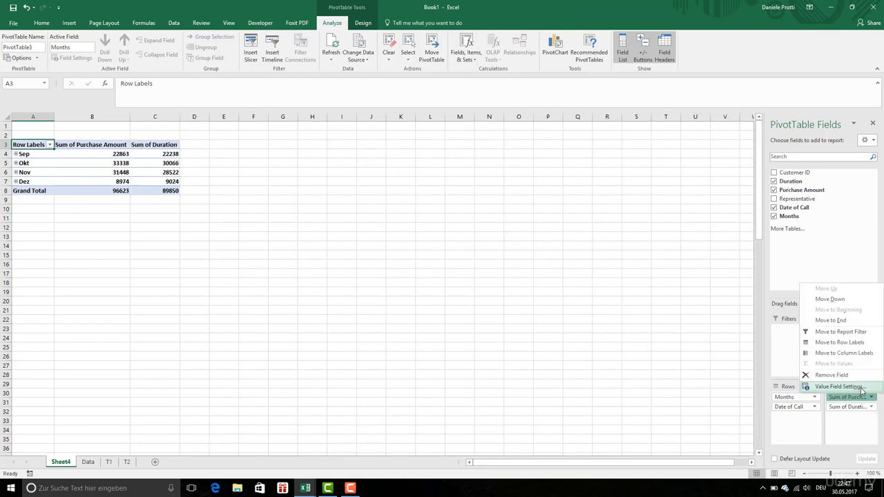
left_click(861, 388)
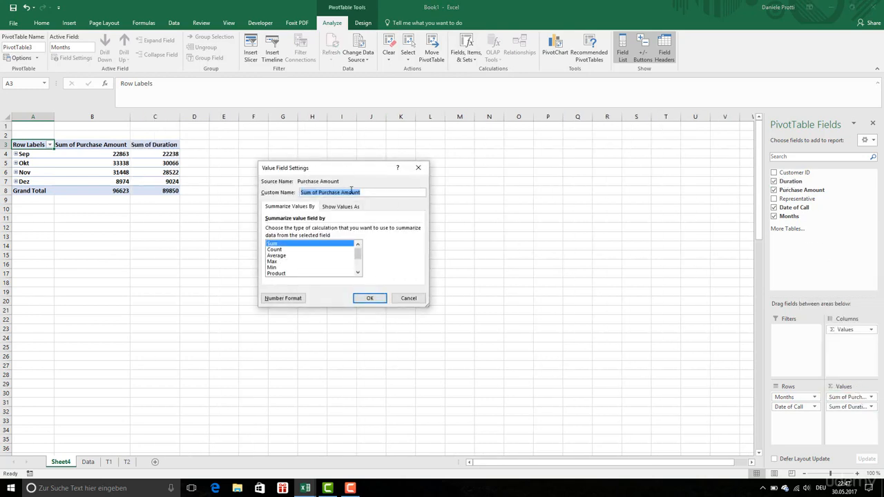
left_click(317, 192)
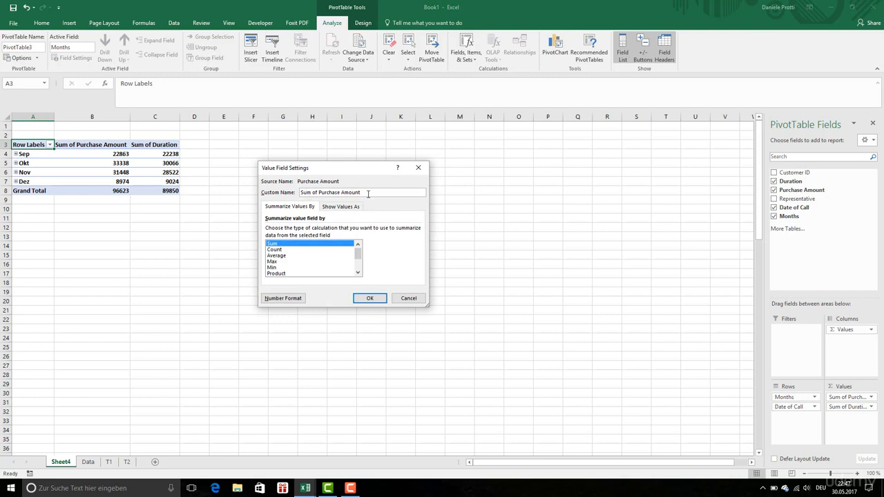
left_click_drag(360, 193, 243, 195)
type("Total Sales")
left_click(370, 297)
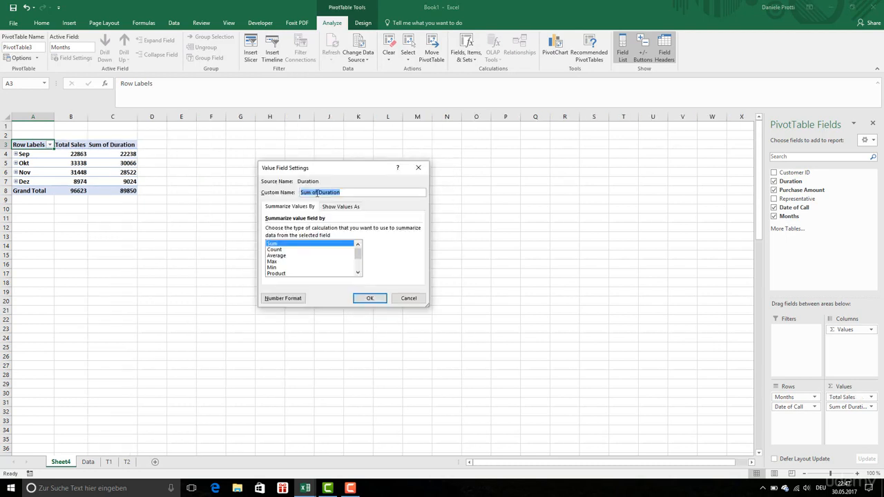
Set the custom name of the Duration value field to Total Duration
left_click_drag(319, 193, 257, 193)
type("Total")
left_click(368, 299)
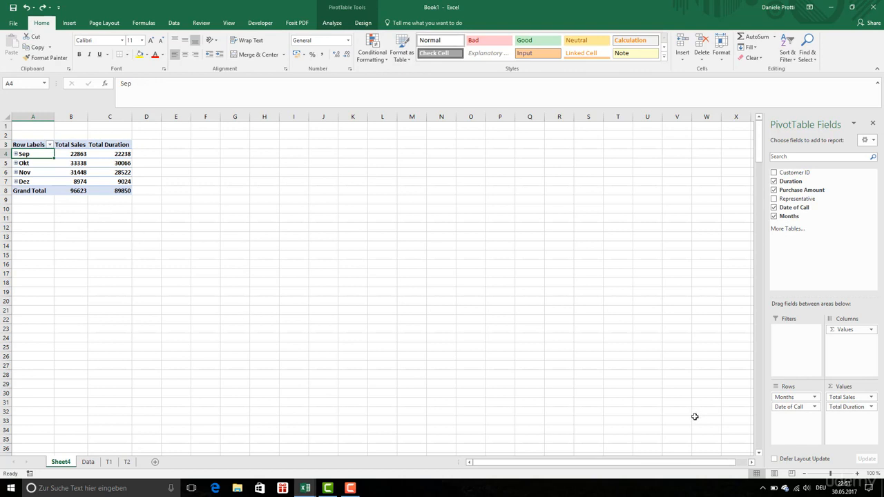
Set the Months row field to show its item labels in tabular form
left_click(784, 399)
left_click(784, 399)
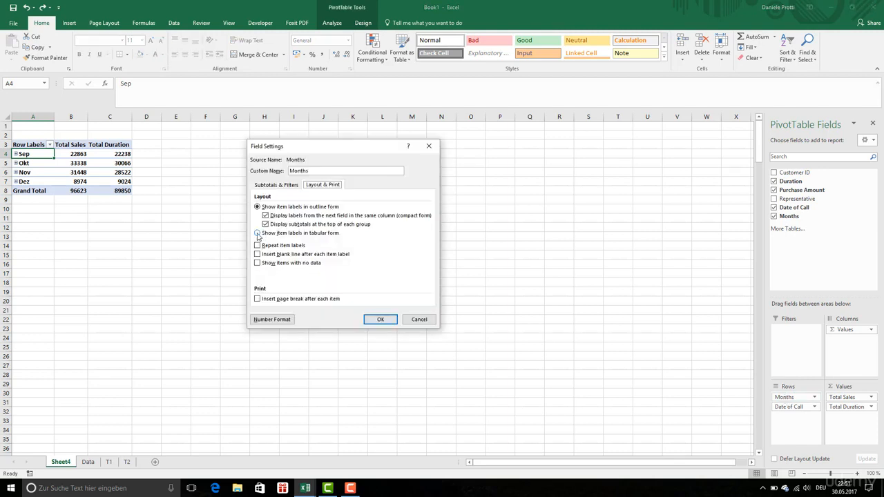
left_click(257, 232)
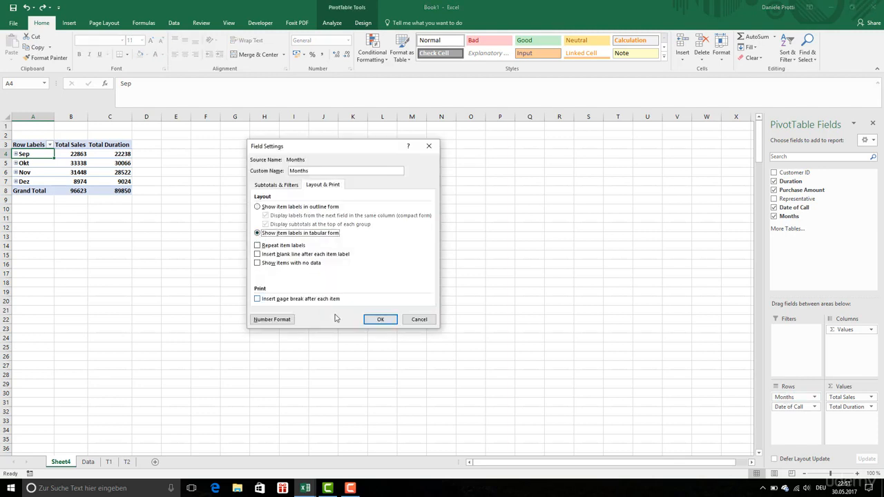
left_click(381, 319)
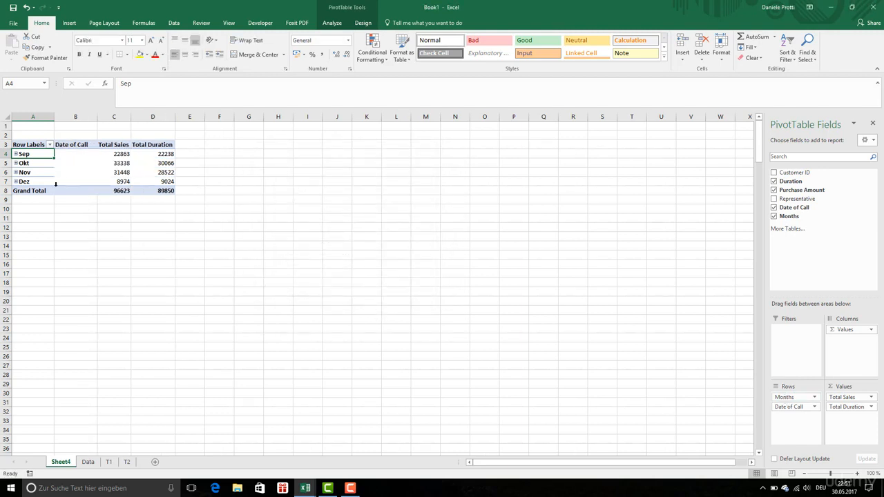
Open the Date of Call field's settings, and expand the Sep group into its daily rows
double_click(789, 407)
left_click(788, 407)
left_click(15, 154)
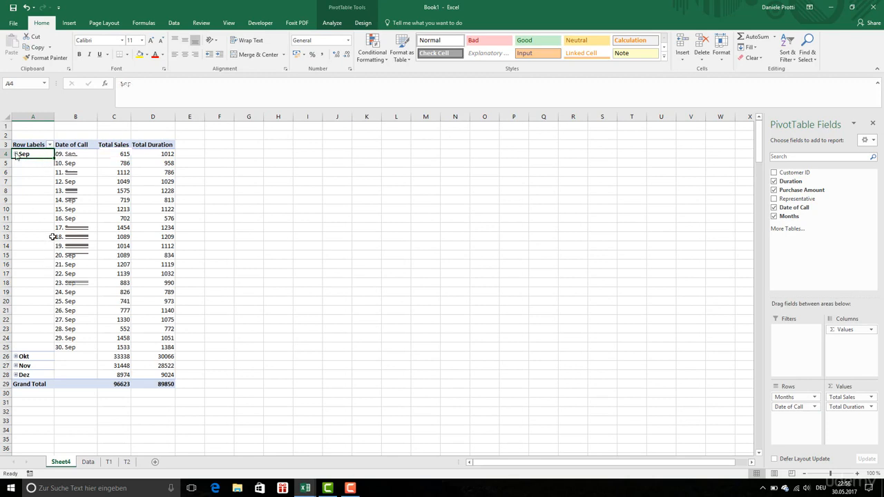
Rename the monthly pivot sheet as T3
double_click(61, 462)
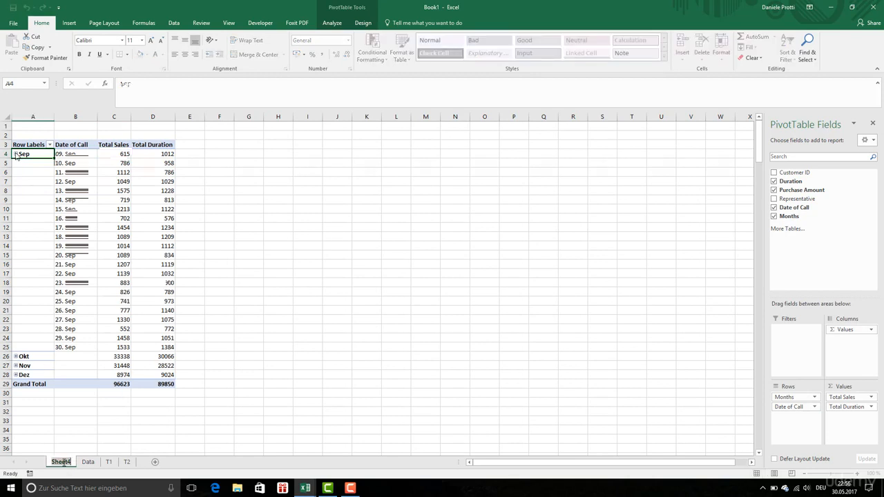
type("T3")
key("Return")
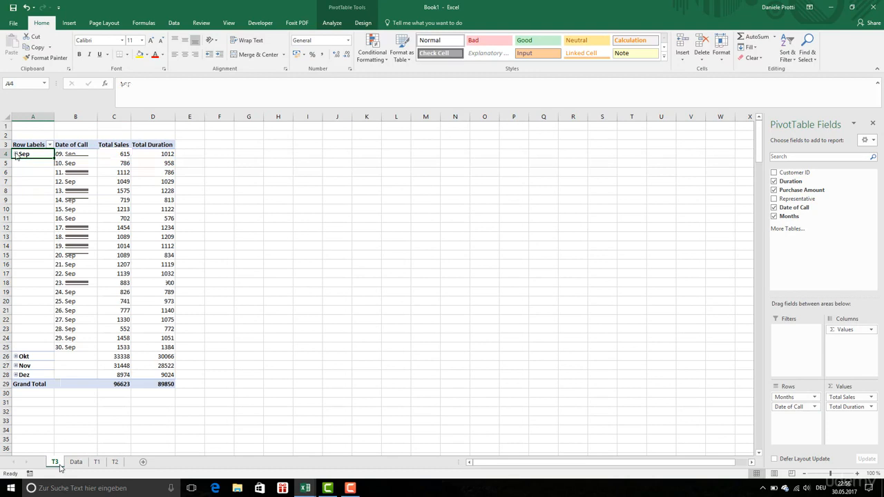
Create a pivot table from the Data sheet's table on a sheet named T4, with Duration as rows and Purchase Amount as values
left_click(76, 462)
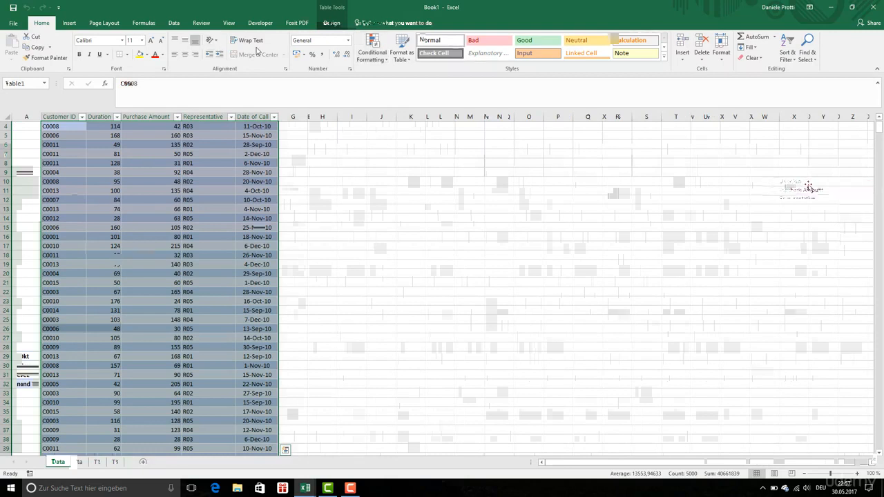
left_click_drag(803, 189, 803, 401)
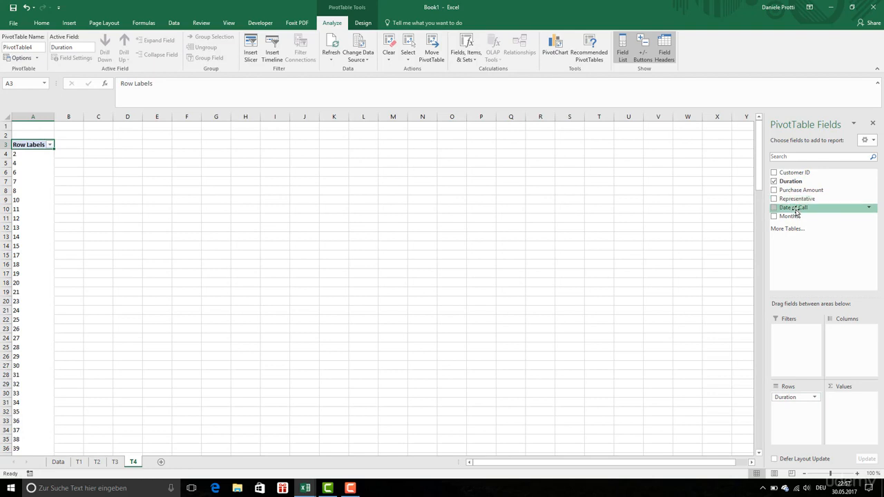
left_click_drag(798, 190, 850, 405)
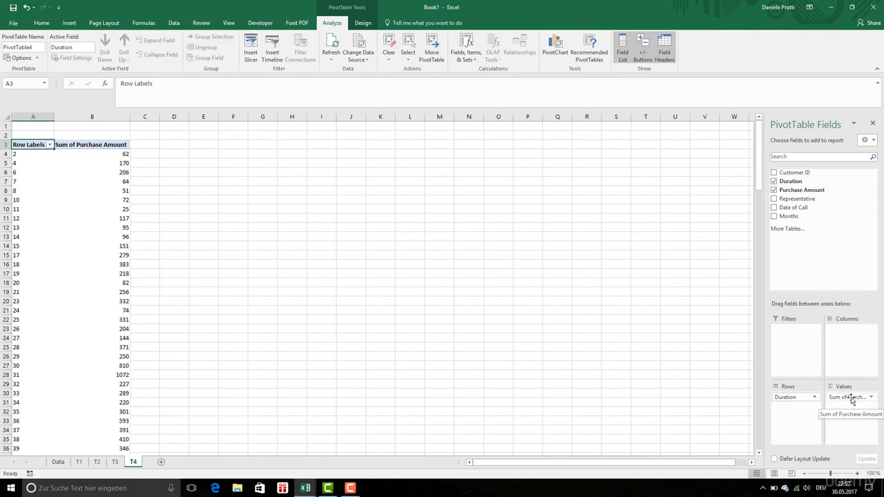
Summarize the Purchase Amount value field by Count and name it Count of Purchase
left_click(851, 398)
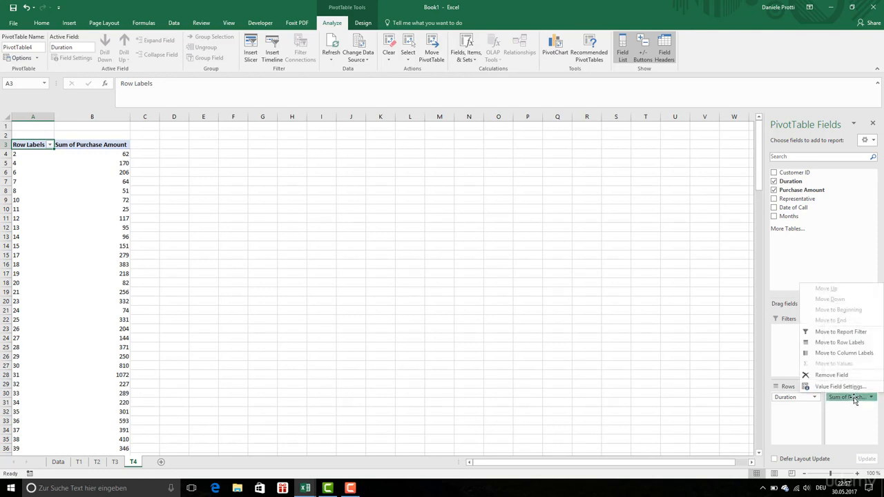
left_click(855, 399)
left_click(854, 399)
left_click(840, 387)
left_click(293, 250)
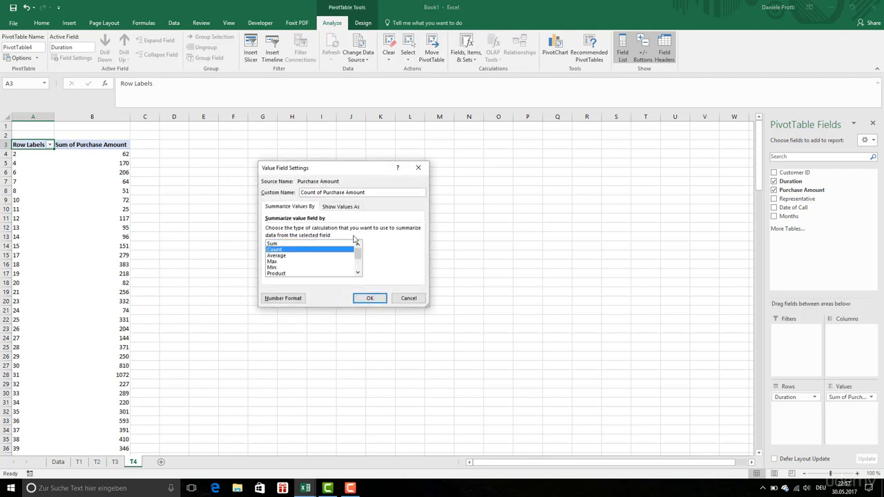
double_click(361, 193)
key("BackSpace")
left_click(369, 298)
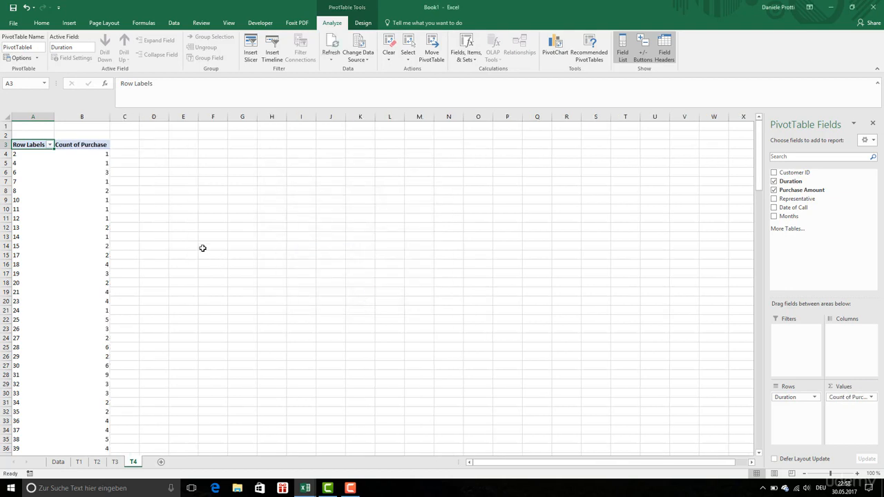
Set the Duration row field to include new items in the manual filter and show item labels in tabular form
left_click(784, 397)
left_click(795, 384)
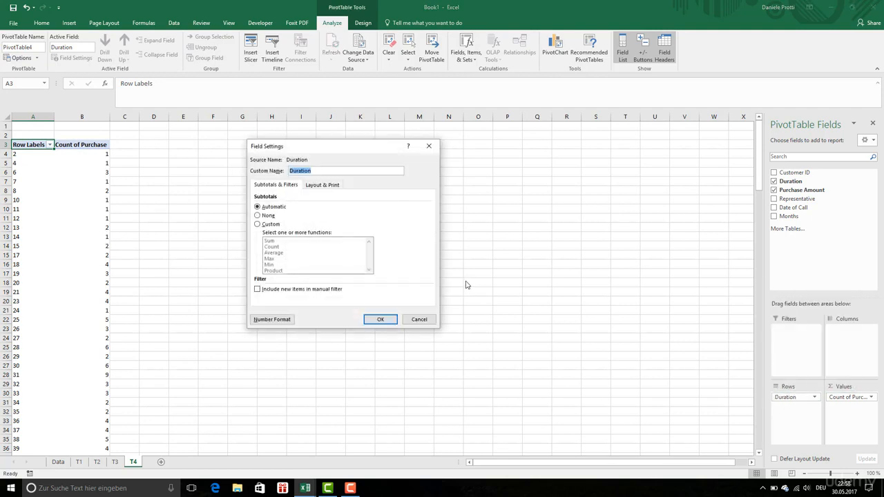
left_click(297, 291)
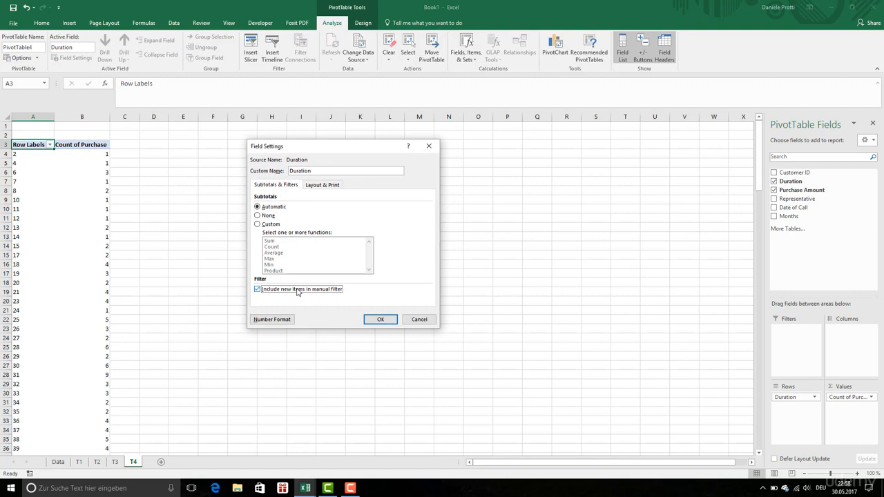
left_click(315, 187)
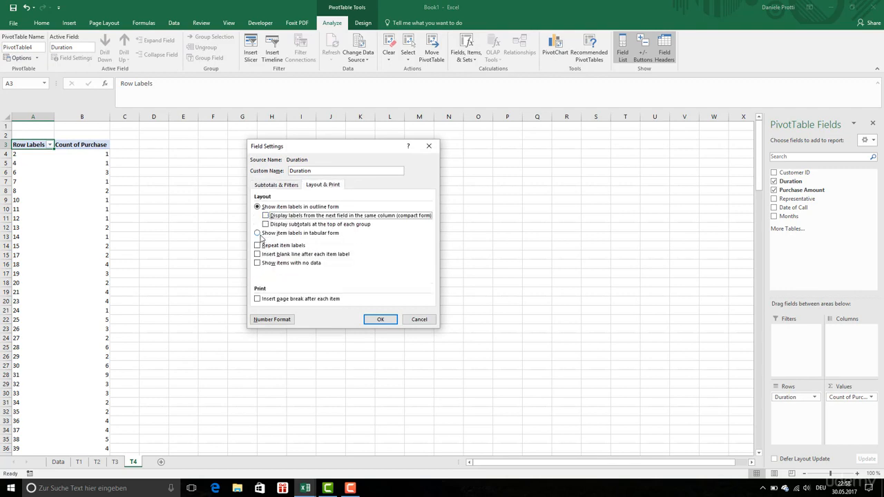
left_click(258, 234)
left_click(385, 320)
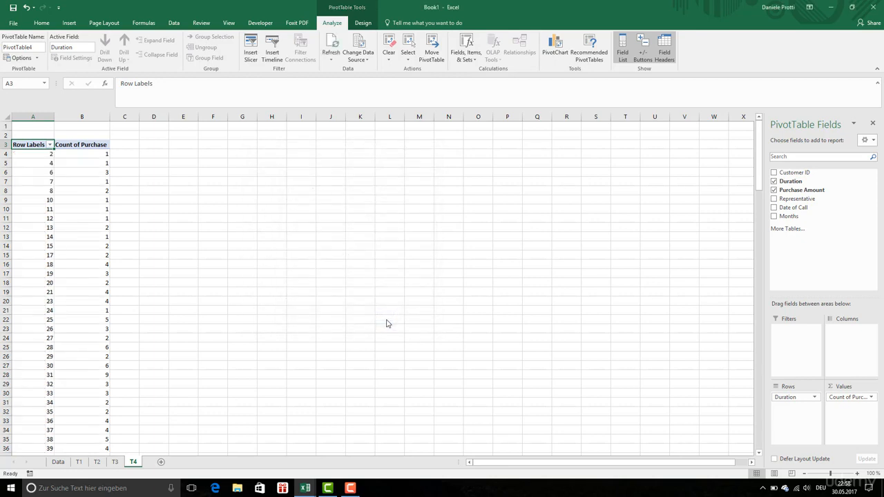
scroll(164, 266, "down", 3)
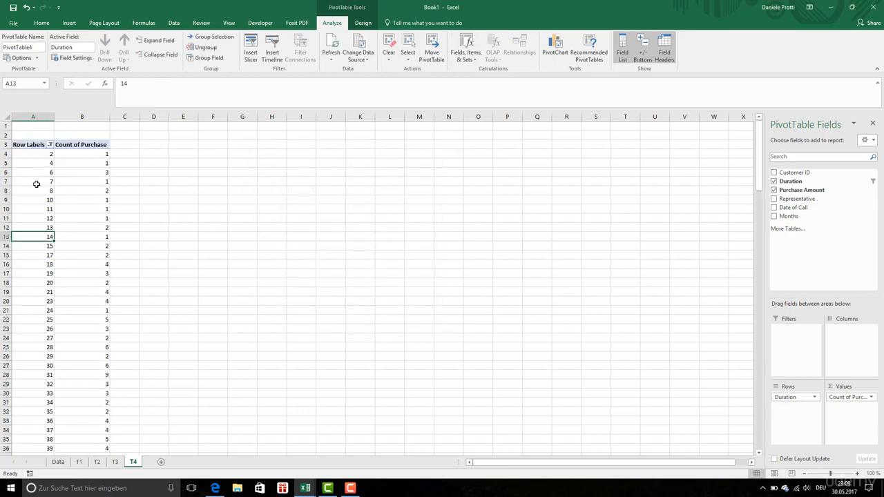
left_click(26, 173)
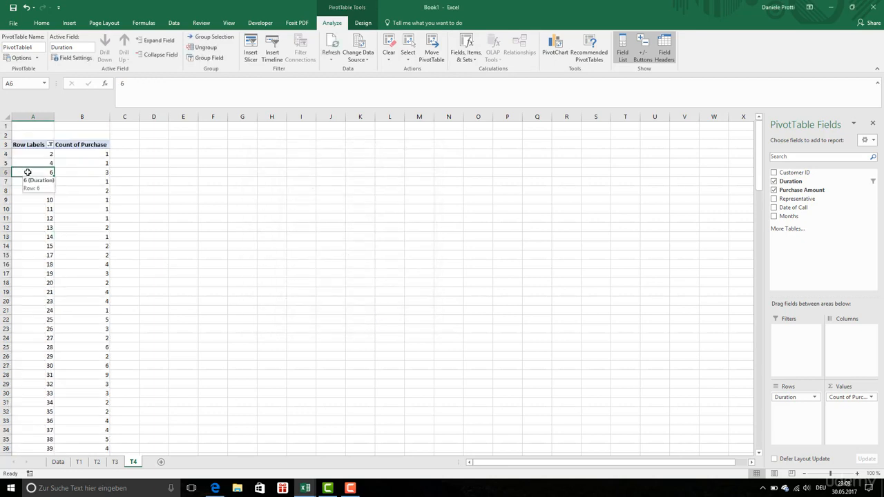
right_click(29, 167)
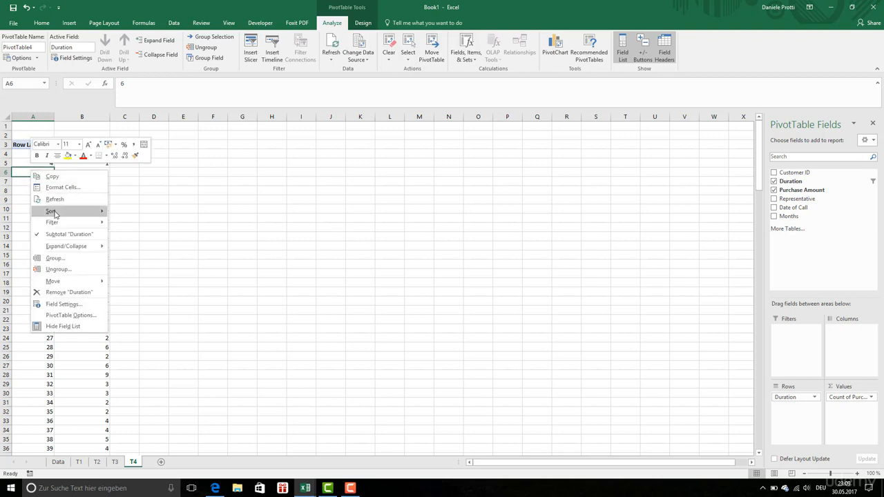
left_click(71, 261)
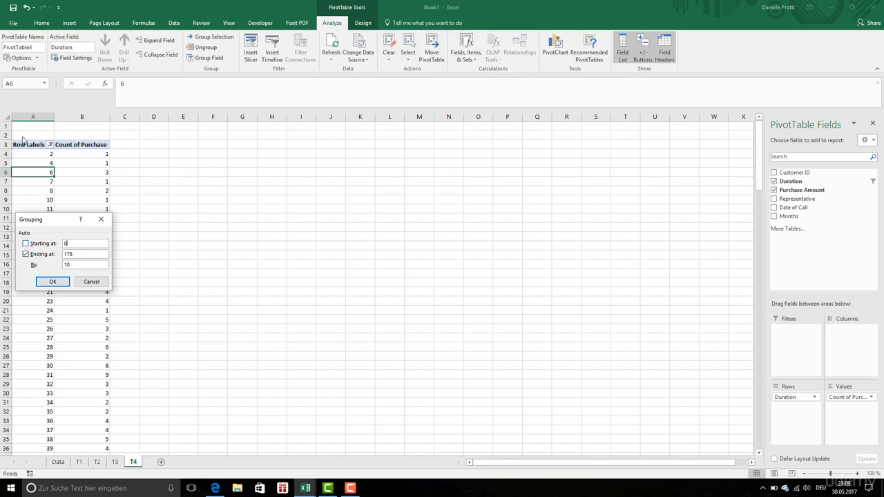
double_click(65, 254)
left_click(91, 282)
Examine the call records in the Data sheet's table, and return to sheet T4
left_click(58, 462)
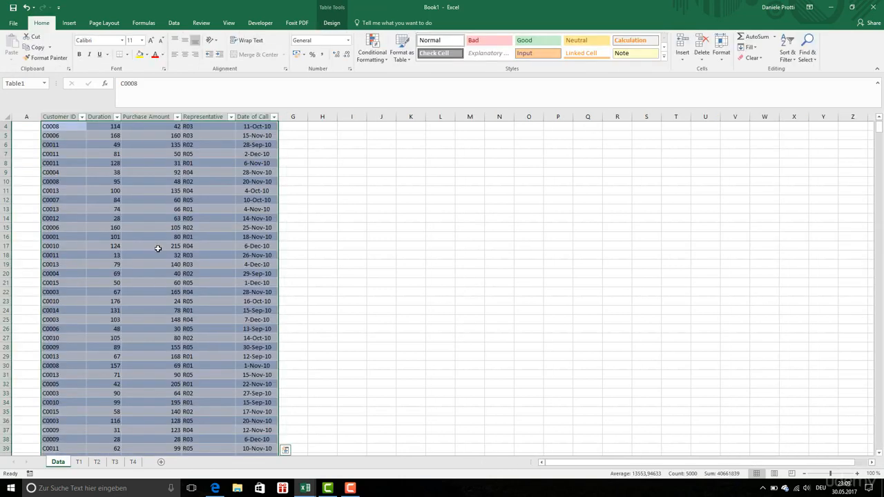
scroll(157, 250, "down", 15)
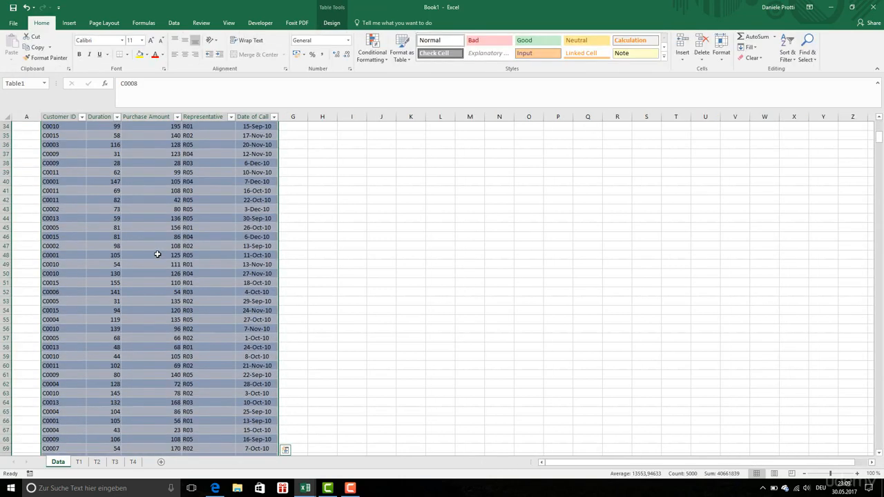
scroll(157, 256, "down", 9)
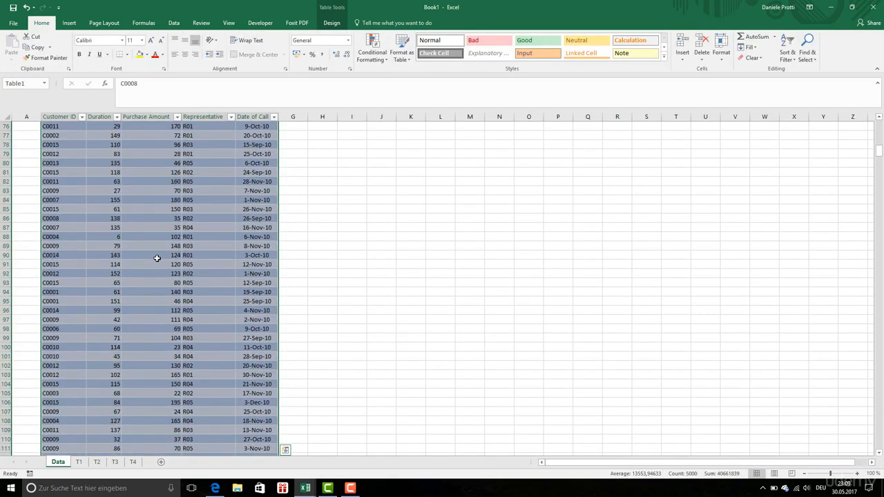
scroll(157, 256, "down", 13)
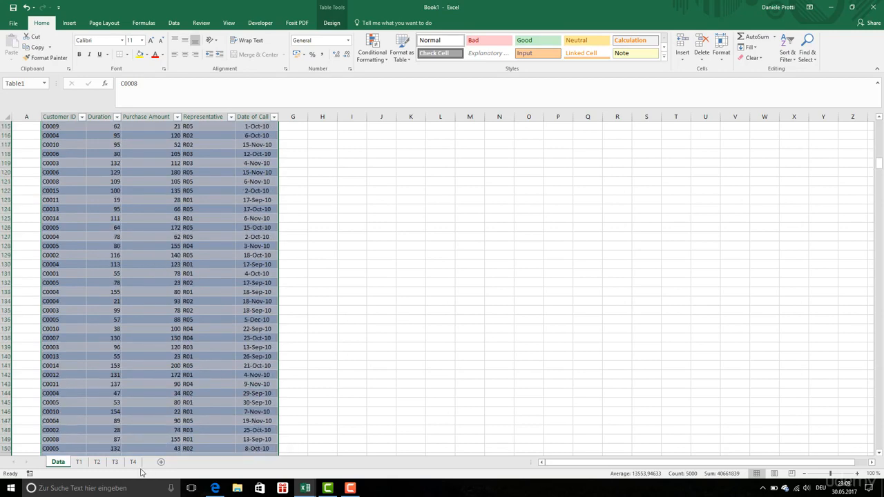
left_click(132, 462)
Group the Duration row labels on sheet T4 starting at 0, ending at 180, in intervals of 30
right_click(65, 170)
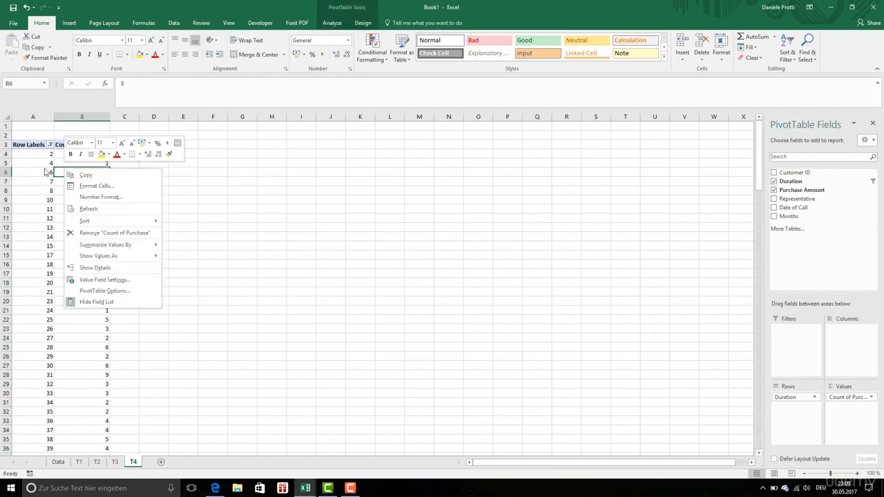
key("Escape")
right_click(38, 164)
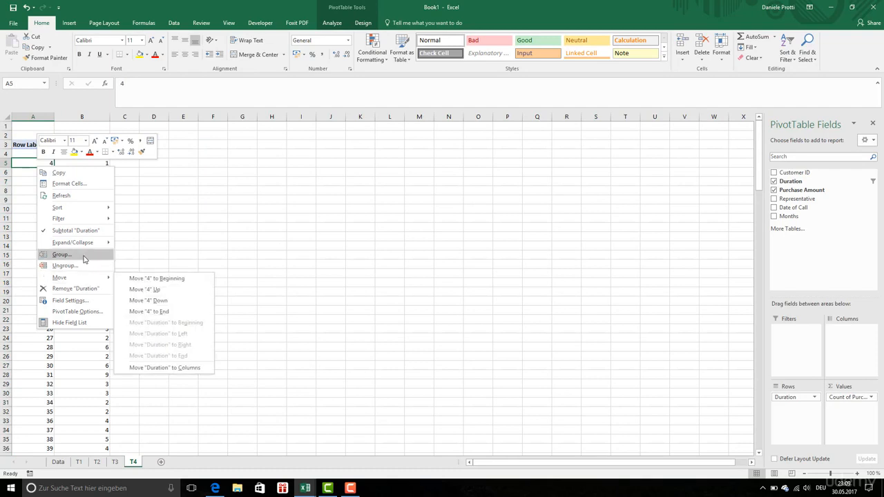
left_click(84, 257)
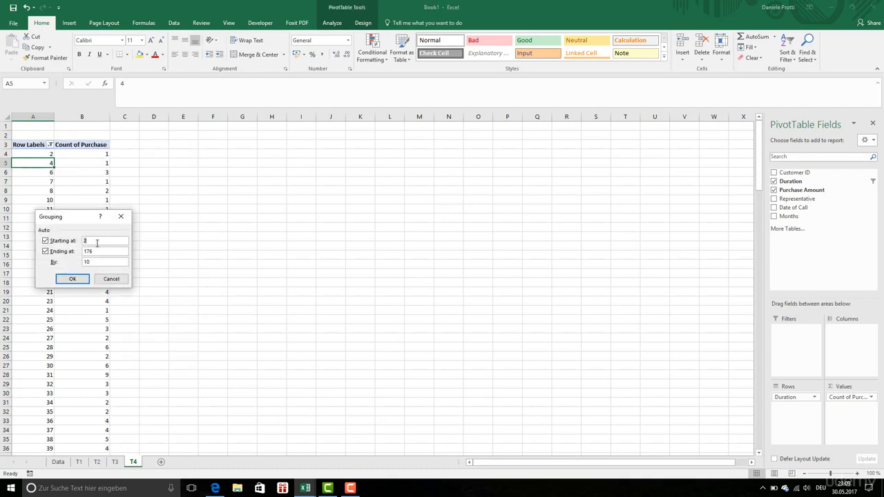
type("0")
left_click_drag(93, 254, 73, 254)
left_click(46, 241)
left_click(97, 242)
left_click(73, 241)
left_click(55, 252)
left_click(59, 257)
type("180")
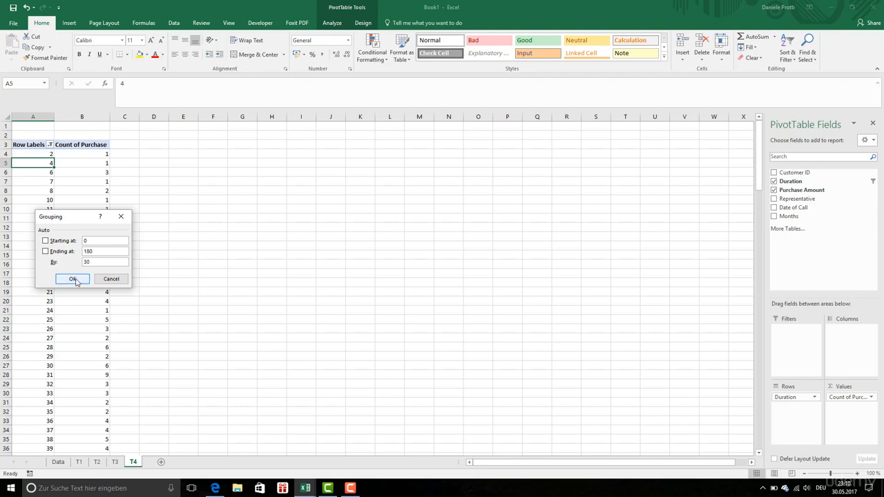
left_click(74, 279)
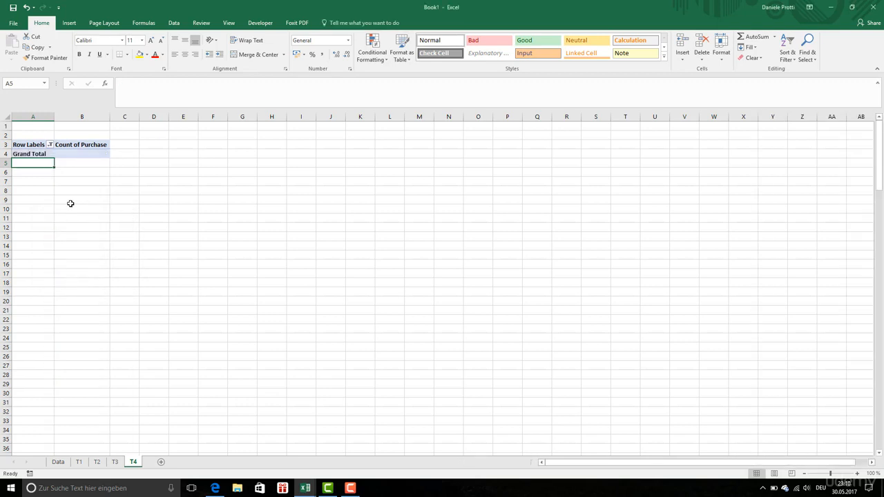
Check the Duration row filter and examine the grouped duration ranges with their purchase counts
left_click(49, 155)
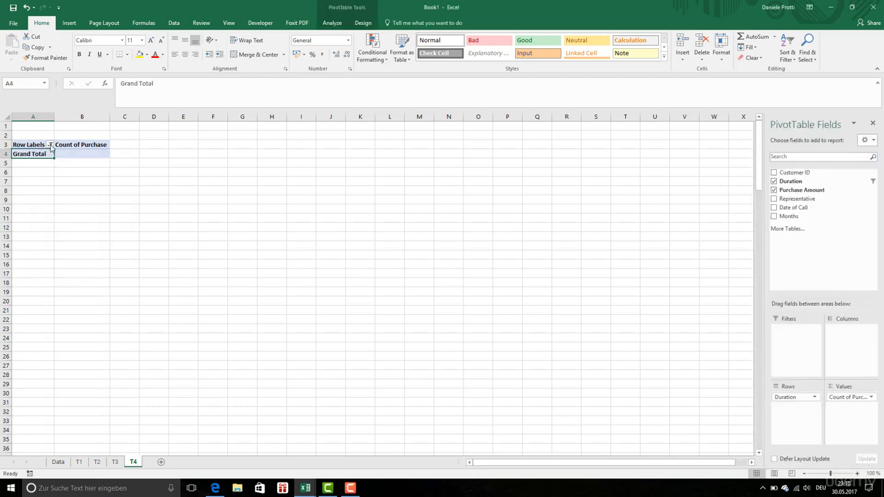
left_click(50, 145)
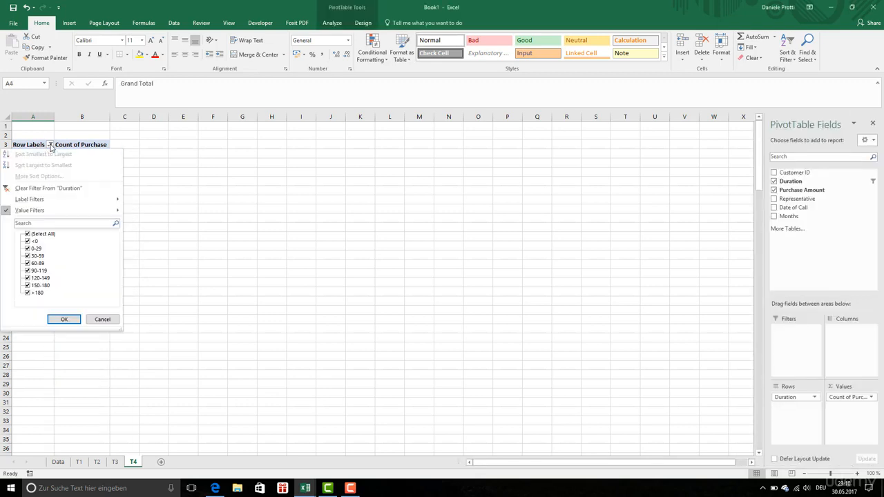
left_click(101, 320)
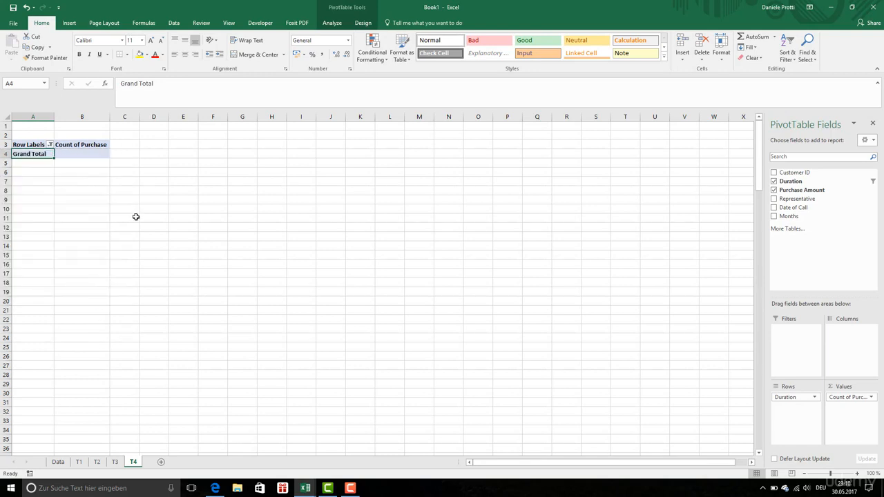
left_click(803, 396)
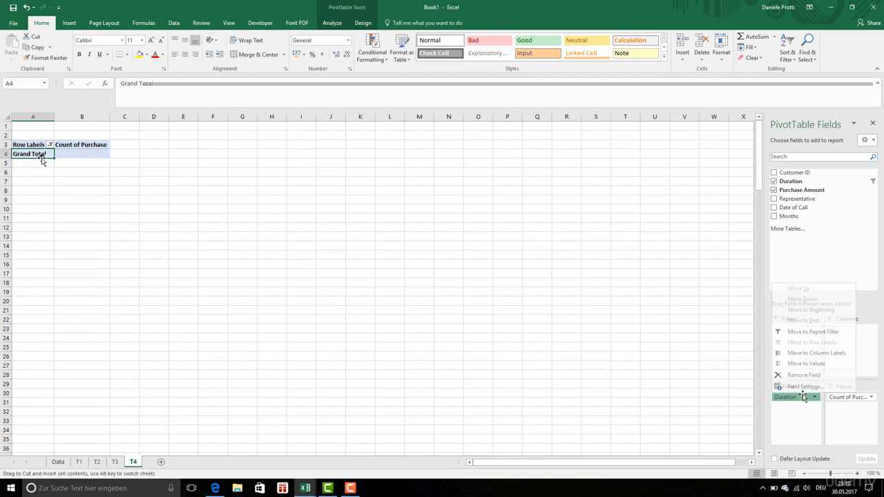
left_click_drag(42, 155, 46, 200)
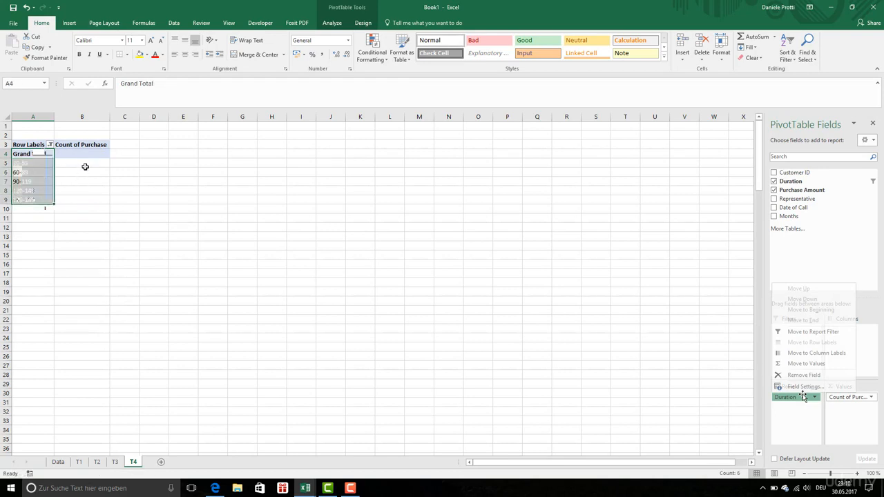
left_click(77, 154)
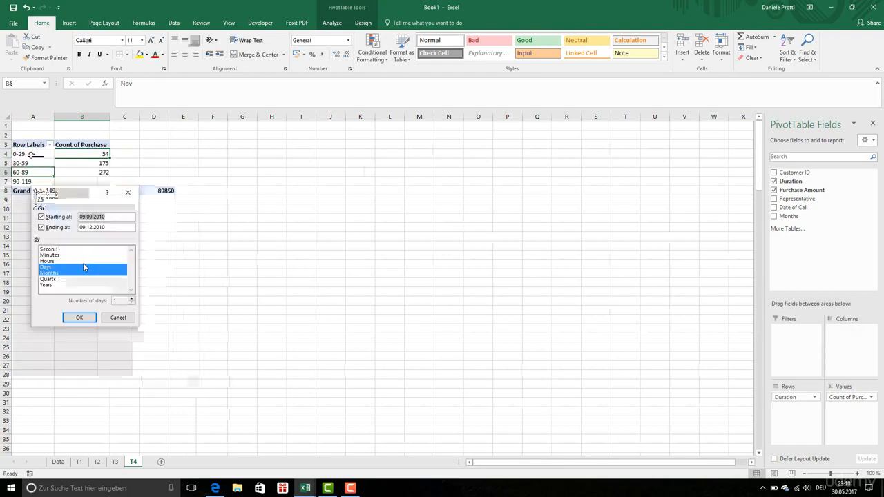
Group the Date of Call row labels on sheet T3 by Months and Years, leaving Days out
left_click(53, 274)
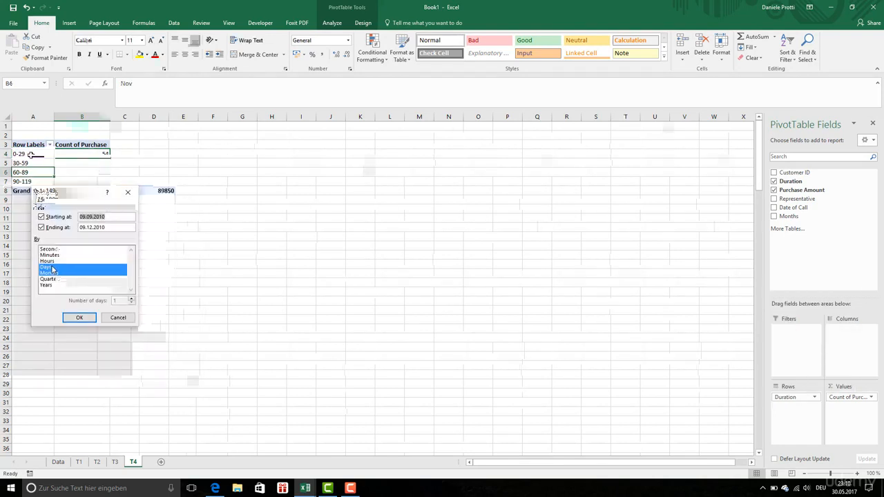
left_click(52, 274)
left_click(52, 273)
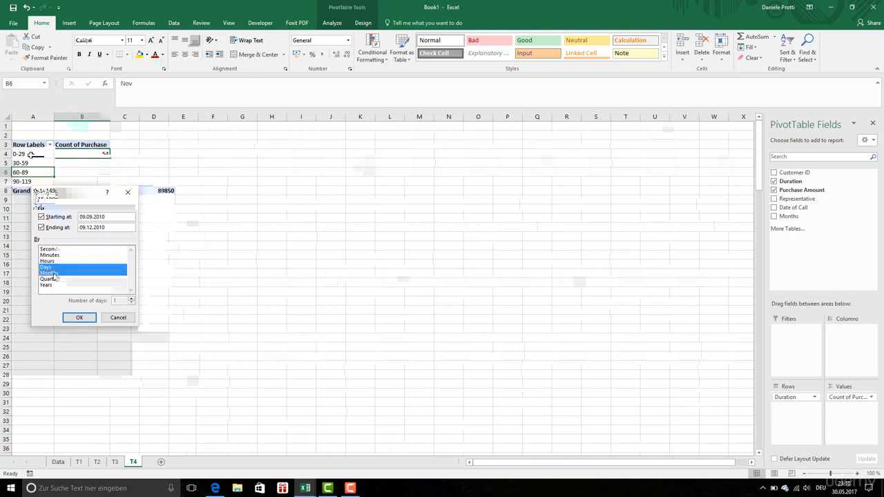
left_click(58, 285)
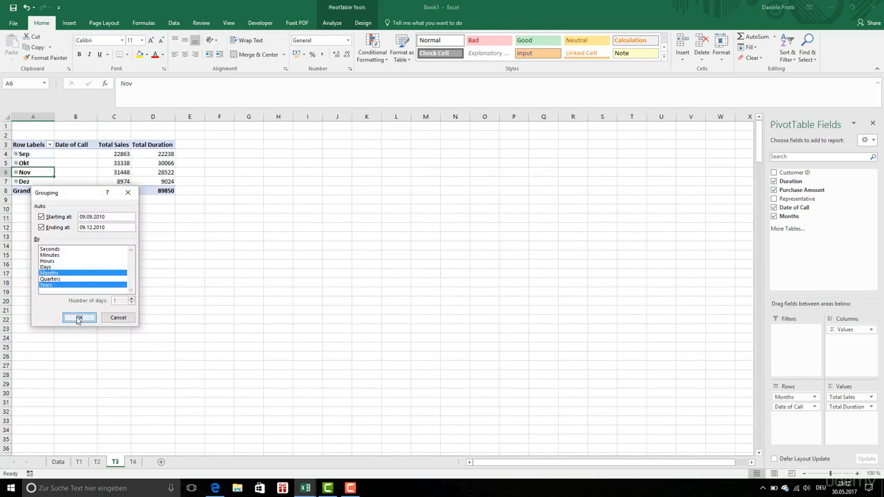
left_click(79, 317)
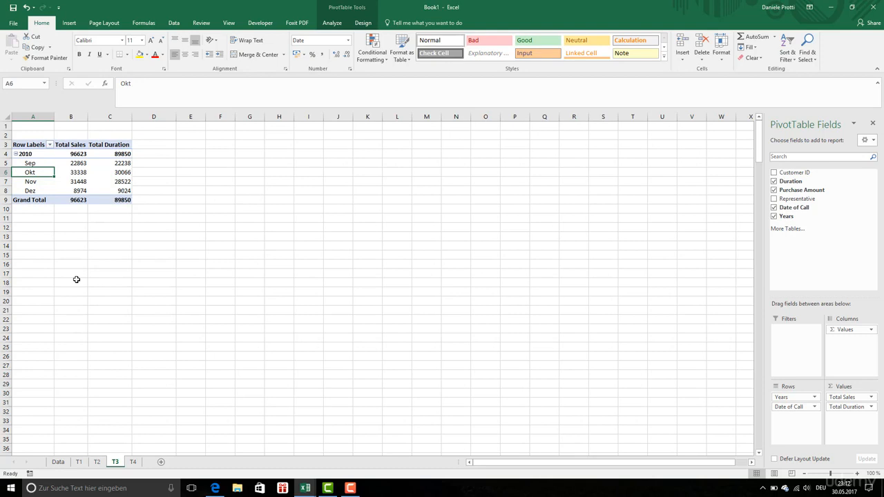
Set the Years row field on sheet T3 to show item labels in tabular form
left_click(33, 154)
right_click(32, 154)
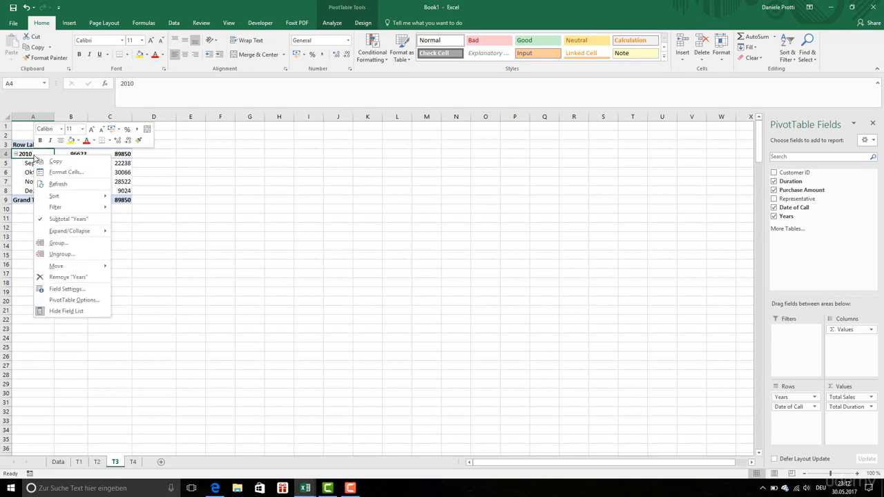
left_click(73, 290)
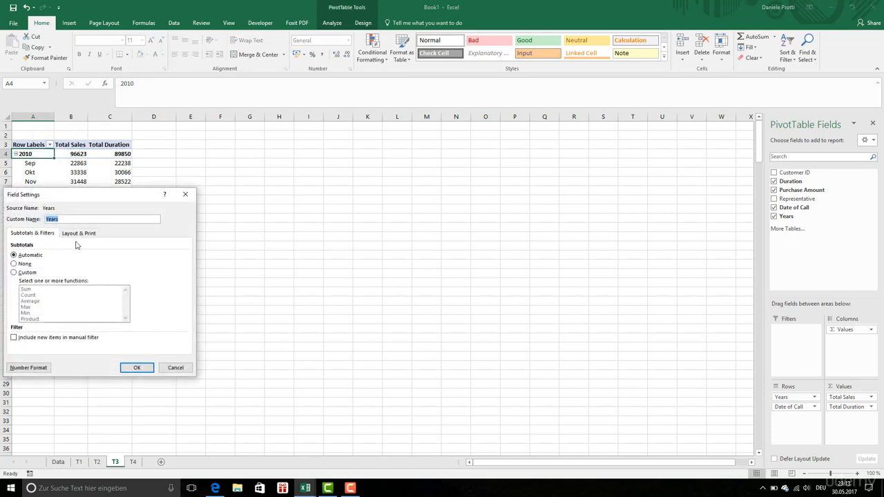
left_click(80, 233)
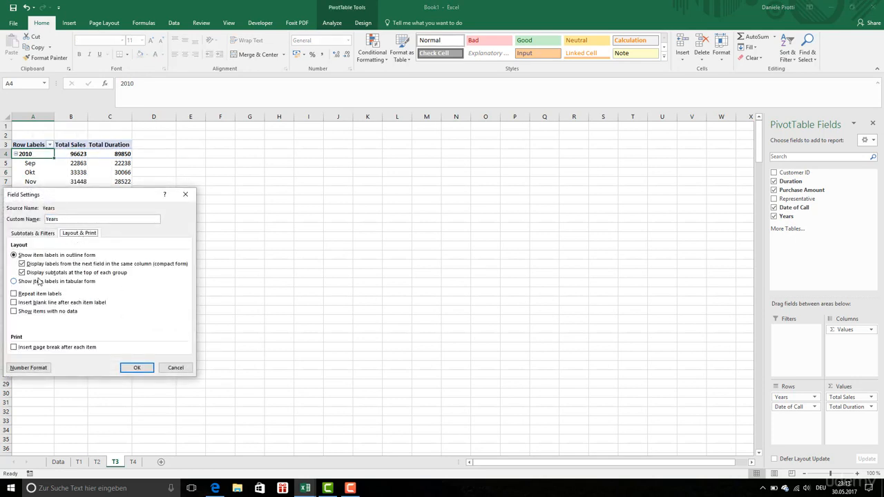
left_click(13, 282)
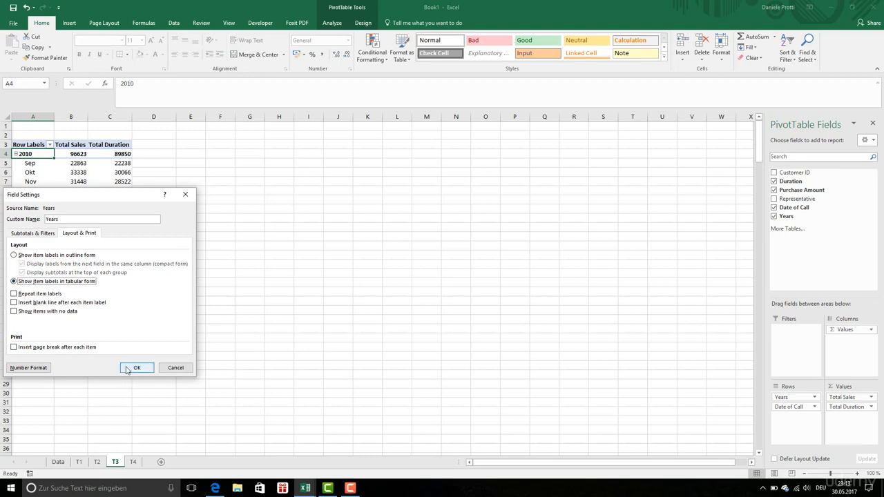
left_click(131, 367)
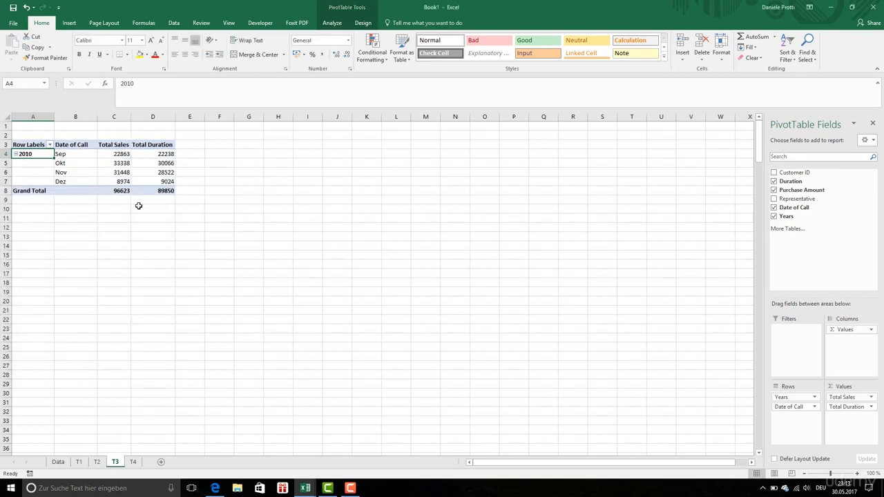
Apply the Comma number style to all Purchase Amount values in the call data table on the Data sheet
left_click(58, 461)
scroll(197, 260, "up", 2)
scroll(196, 260, "up", 1)
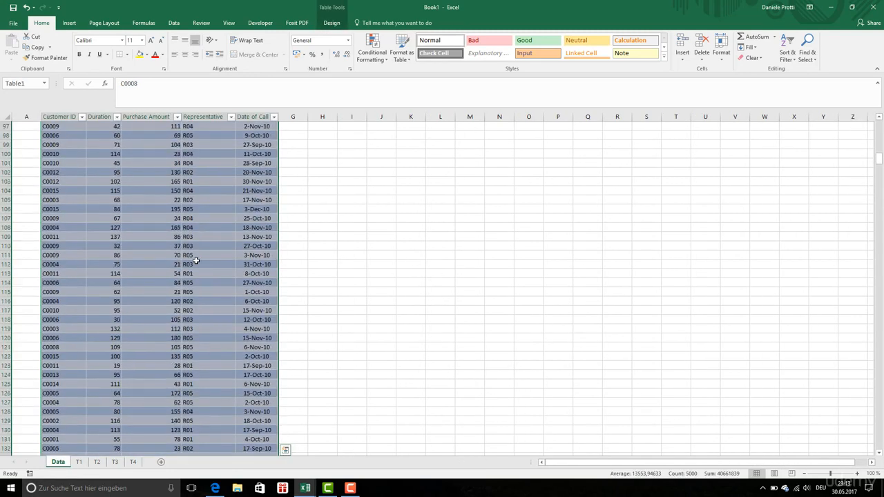
scroll(196, 261, "up", 20)
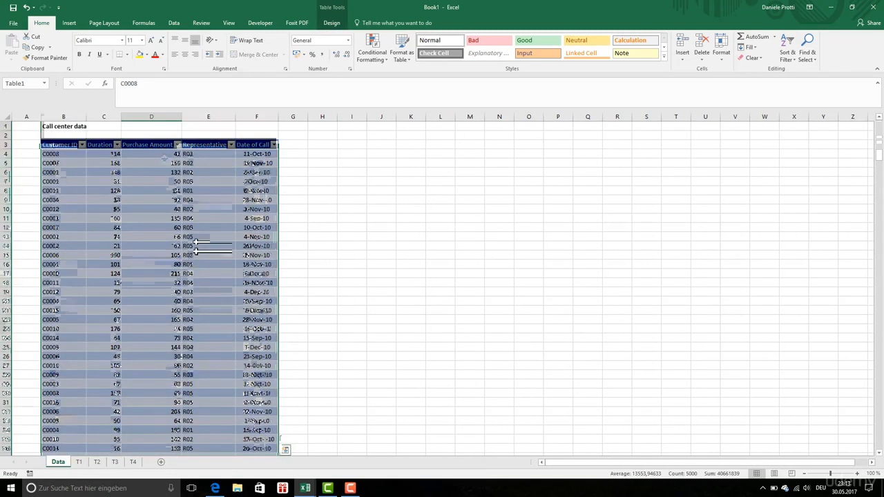
left_click(164, 155)
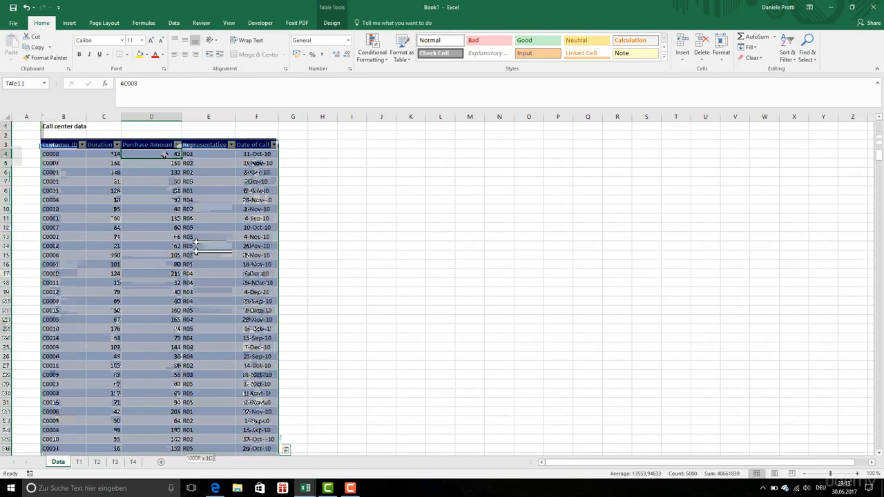
key("ctrl+shift+Down")
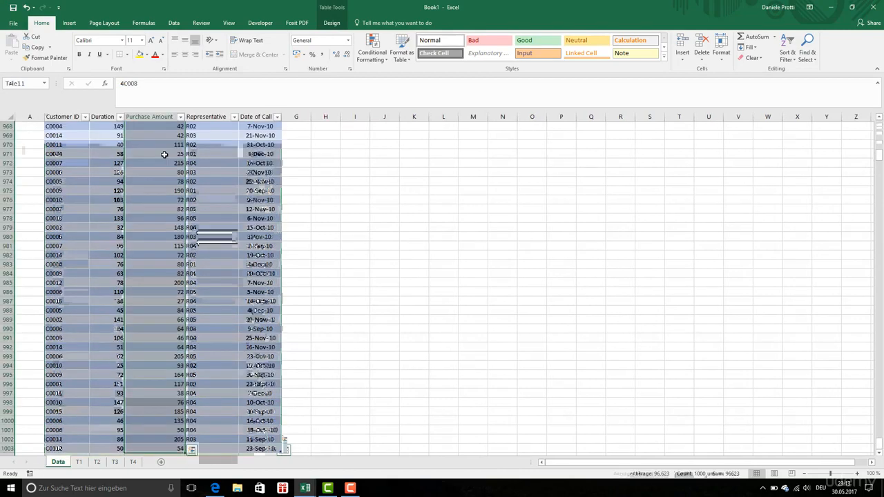
left_click(323, 55)
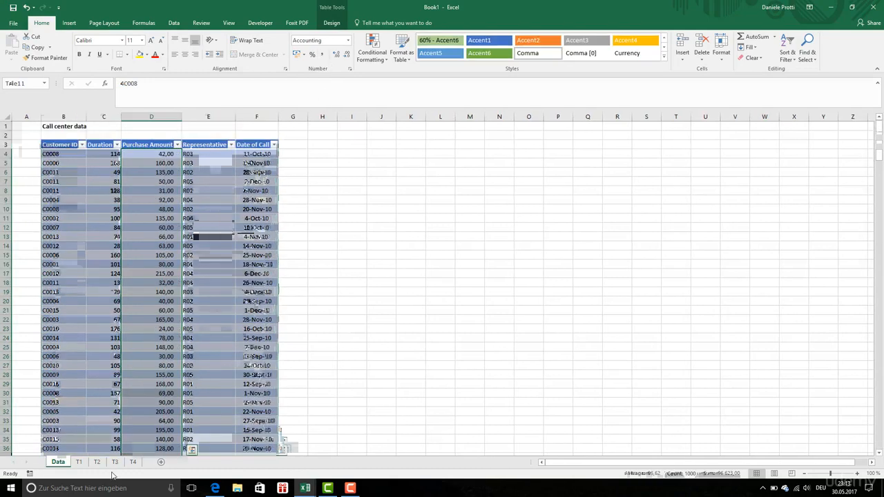
Check the purchase count values on sheet T4 and the Total Sales values on sheet T3
left_click(132, 463)
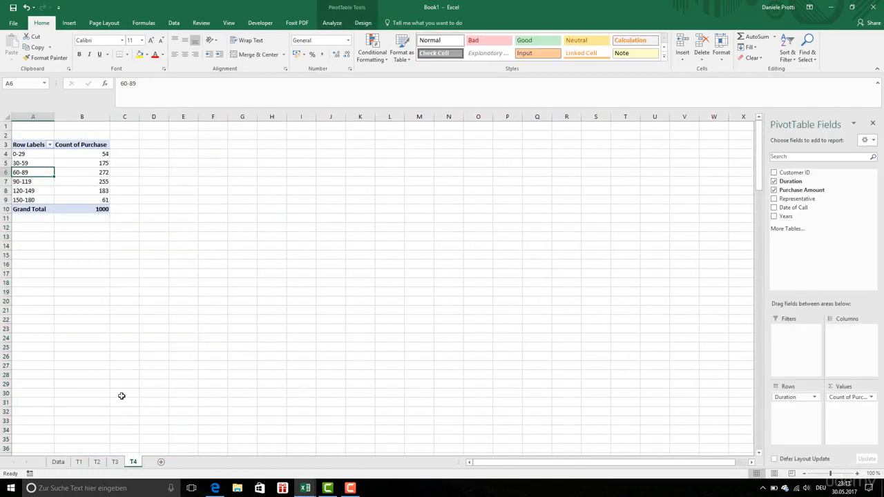
left_click(83, 153)
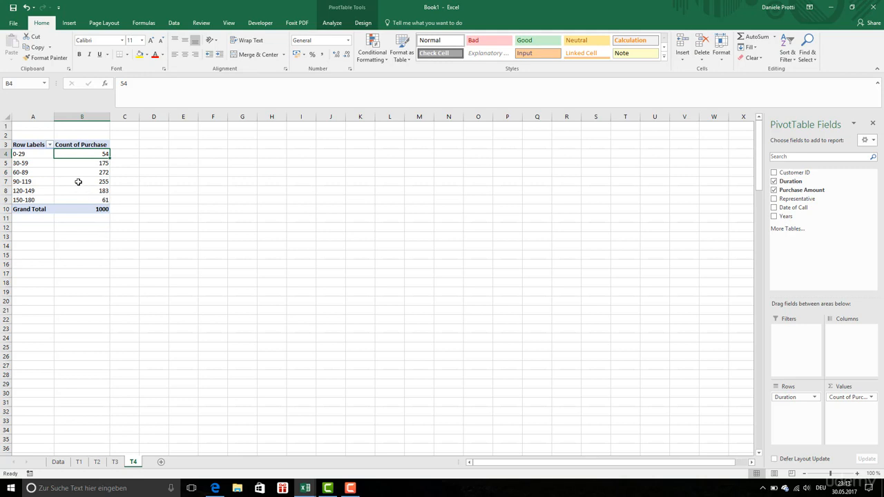
right_click(78, 182)
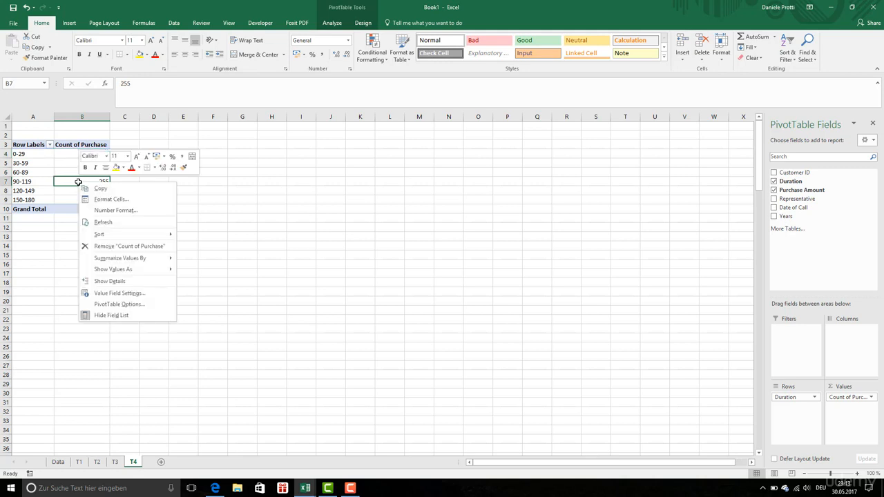
left_click(127, 282)
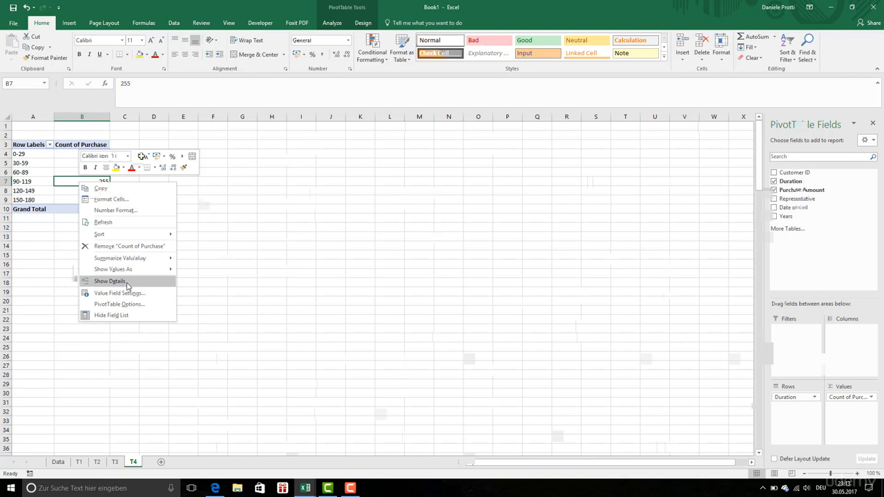
left_click(115, 462)
right_click(108, 155)
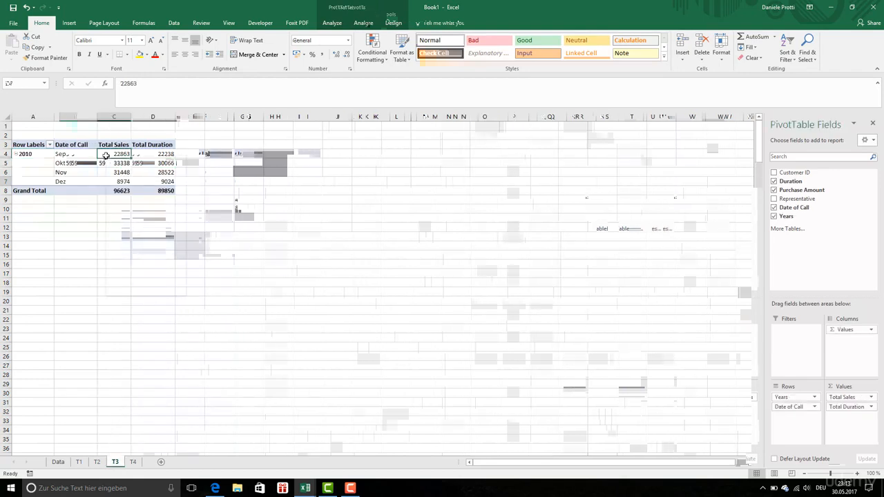
key("Escape")
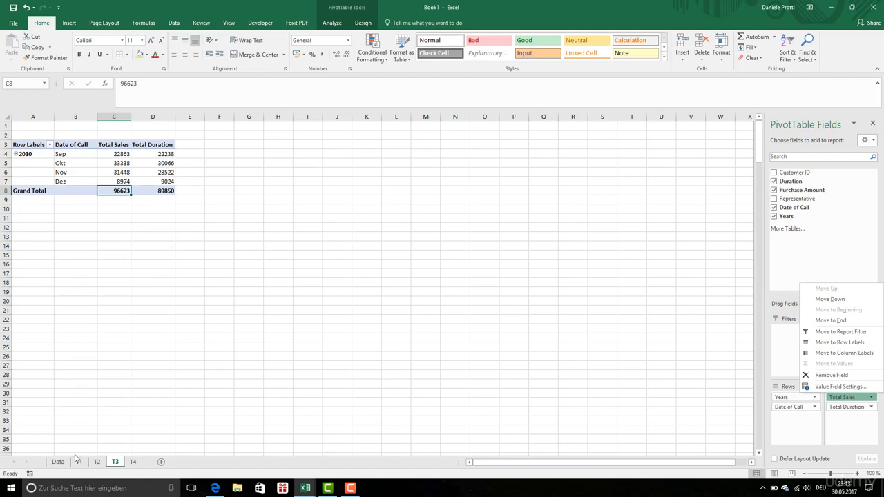
Review the customer IDs and their summed purchase amounts in the pivot table on sheet T1
left_click(79, 462)
left_click(96, 462)
left_click(81, 462)
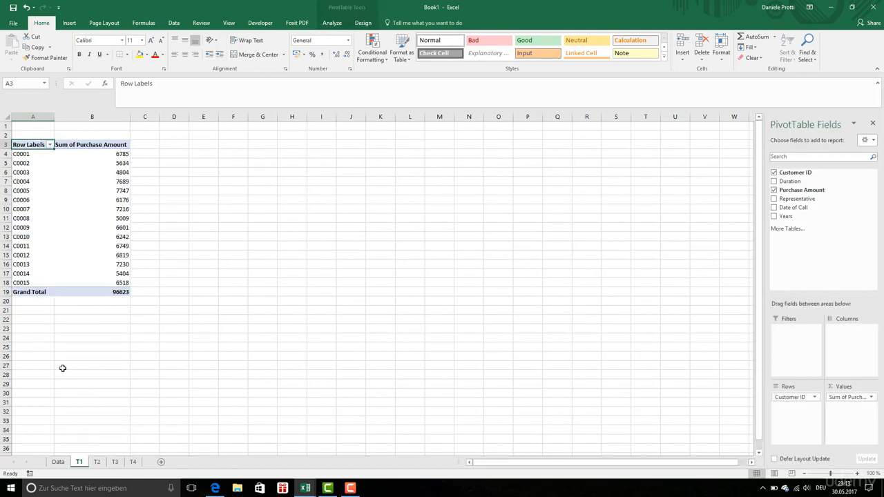
left_click_drag(28, 154, 42, 269)
left_click_drag(83, 153, 93, 279)
left_click(92, 200)
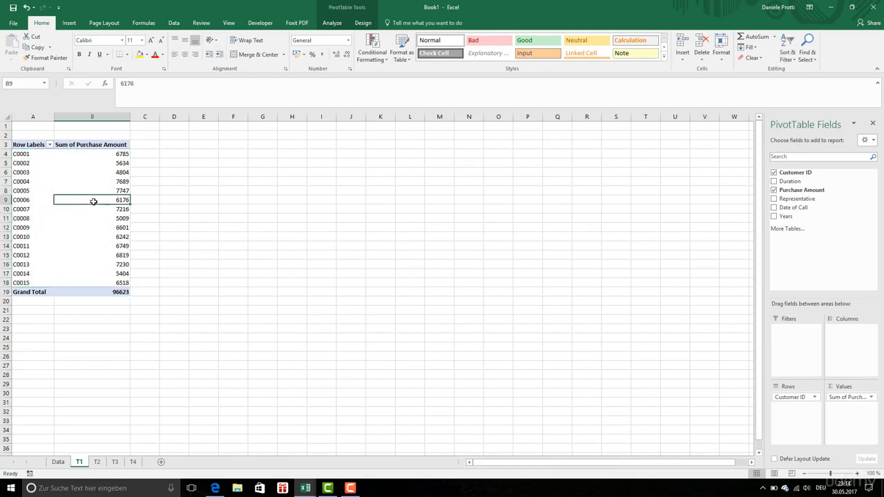
left_click(92, 154)
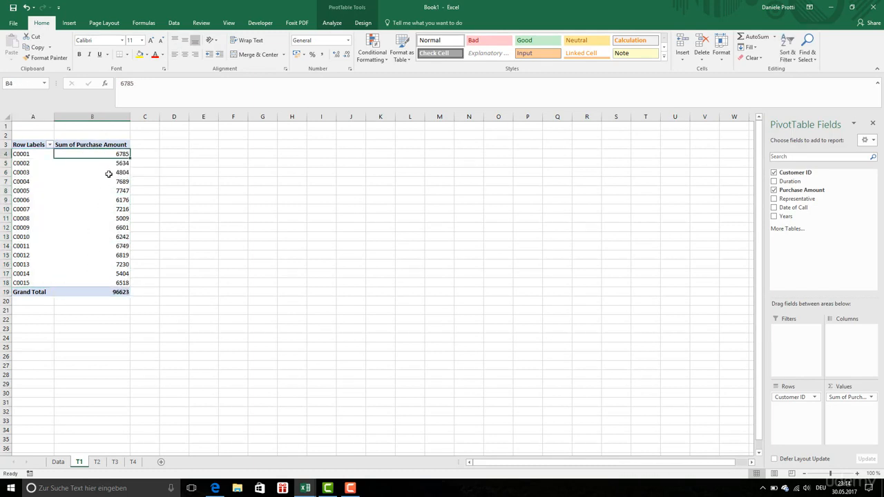
Review the representatives and their summed purchase amounts in the pivot table on sheet T2
left_click(96, 462)
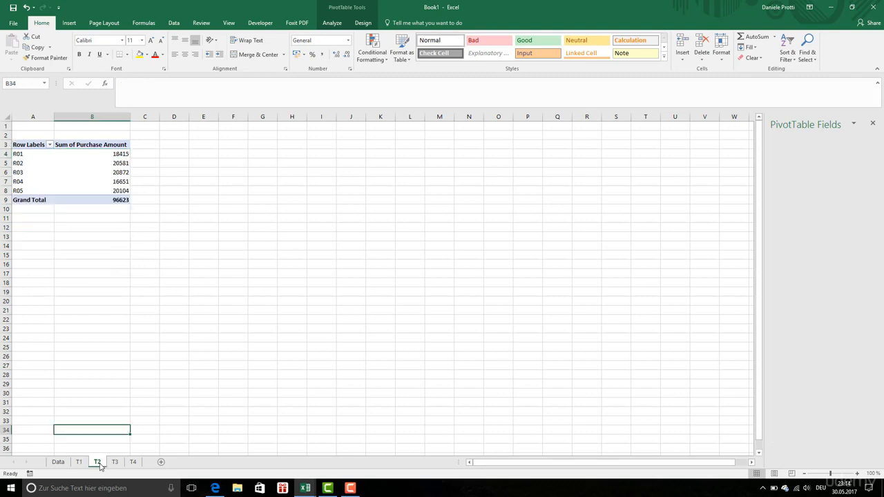
left_click_drag(32, 154, 35, 190)
left_click(35, 190)
left_click_drag(96, 154, 101, 192)
left_click(31, 155)
left_click_drag(30, 155, 30, 191)
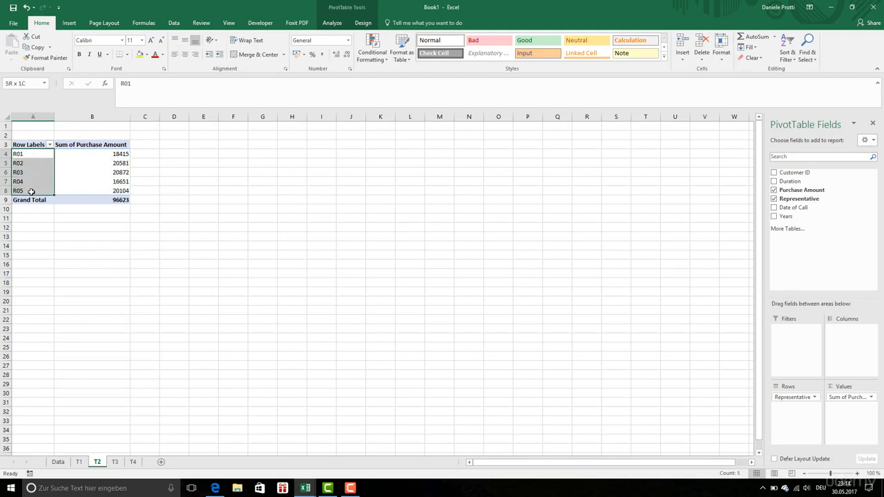
Review the monthly Total Sales on sheet T3 and inspect the date grouping settings of the Years labels
left_click(117, 462)
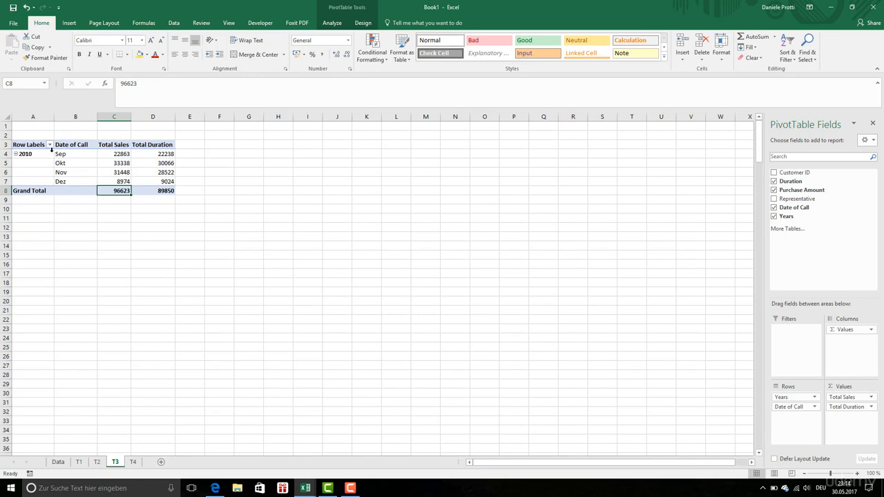
left_click(115, 155)
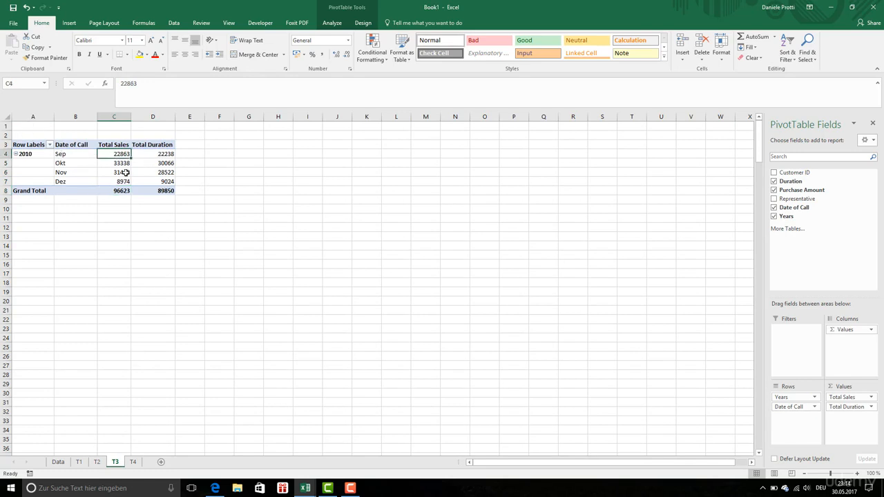
left_click(77, 155)
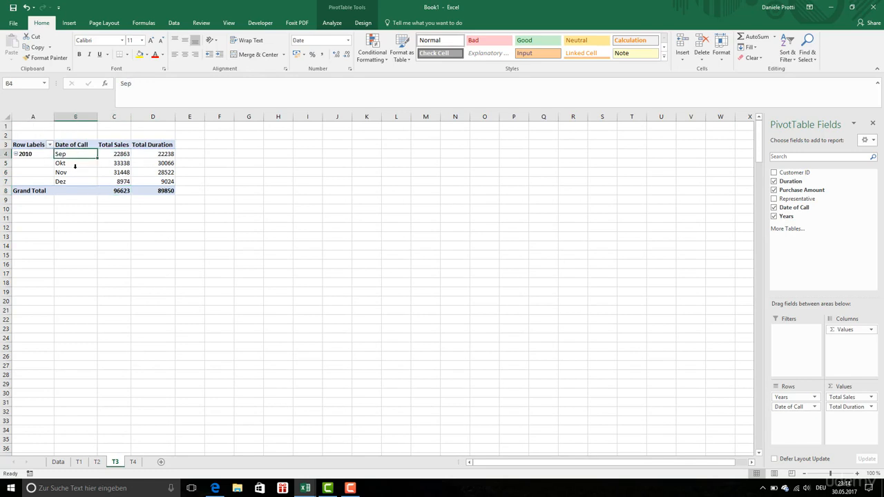
left_click(28, 153)
right_click(28, 154)
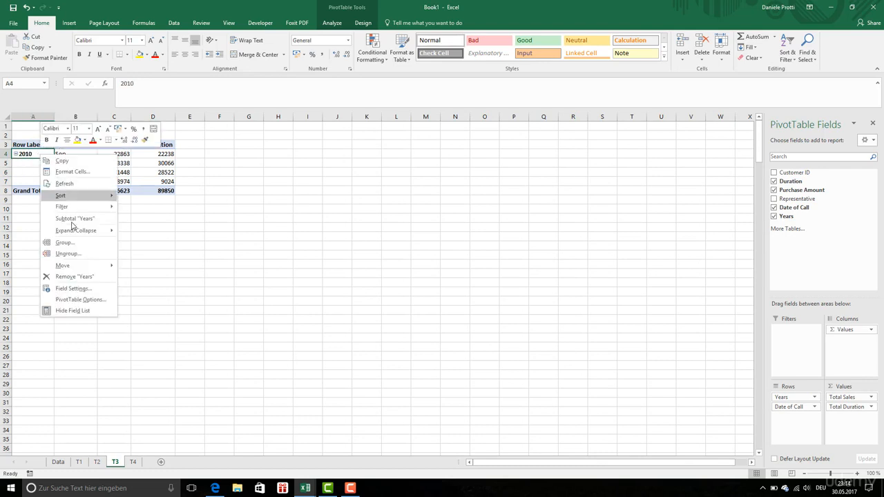
left_click(64, 242)
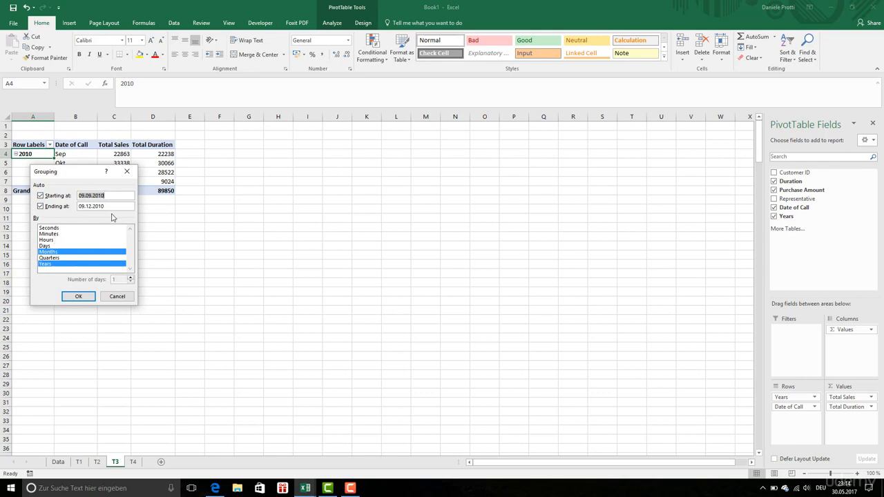
left_click(117, 297)
Select the Duration row labels on sheet T4 and inspect their grouping options
left_click(132, 462)
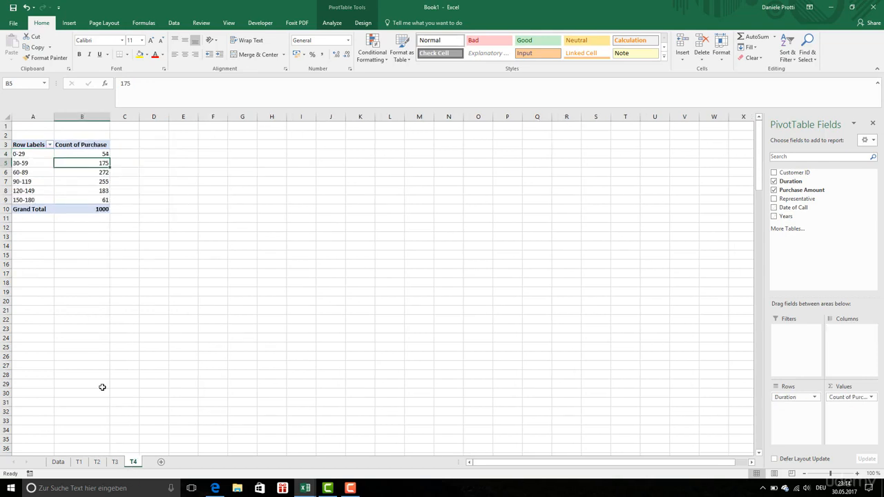
left_click(39, 149)
right_click(38, 153)
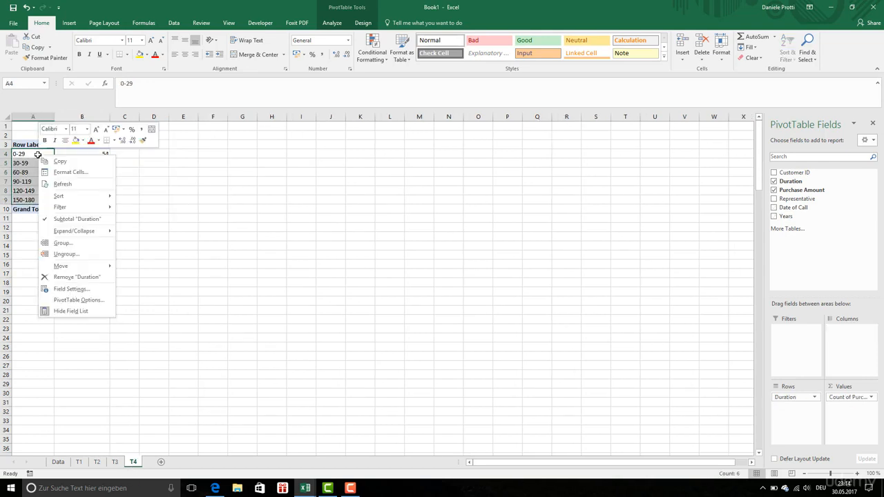
left_click(90, 253)
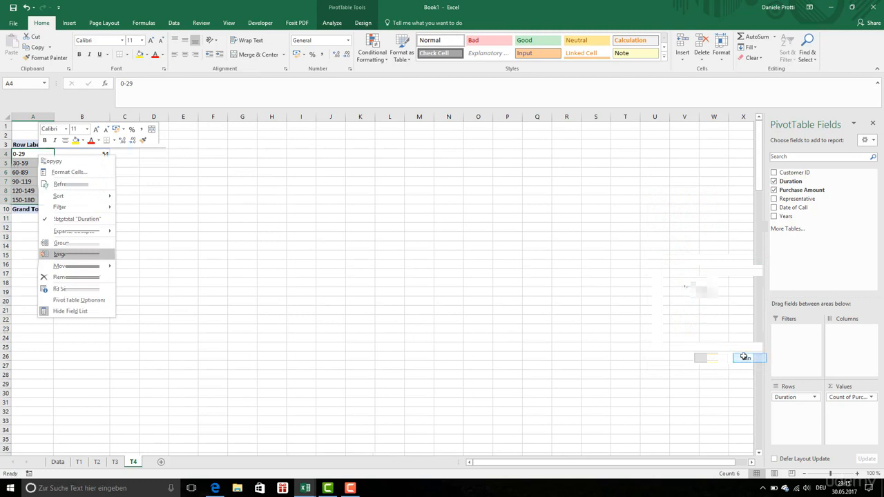
Compare the grouped duration ranges with their purchase counts on sheet T4, focusing on the 0-29 range
left_click(79, 154)
left_click_drag(78, 154, 85, 200)
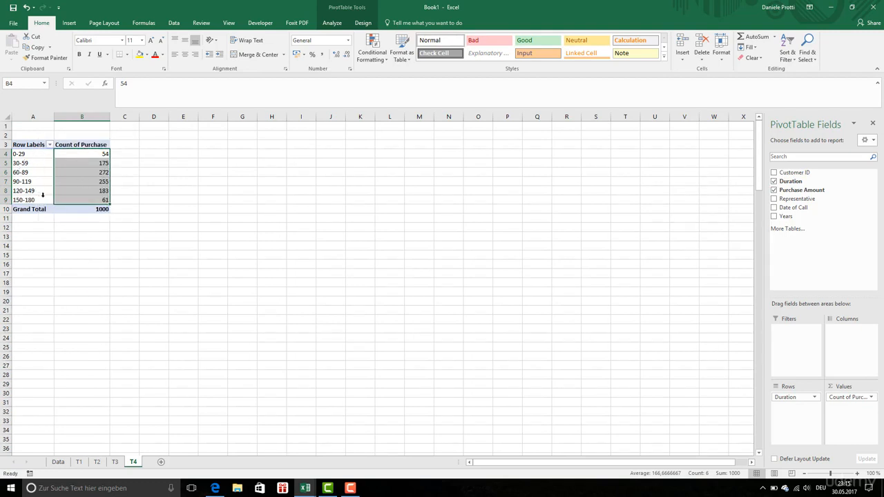
left_click_drag(32, 154, 34, 199)
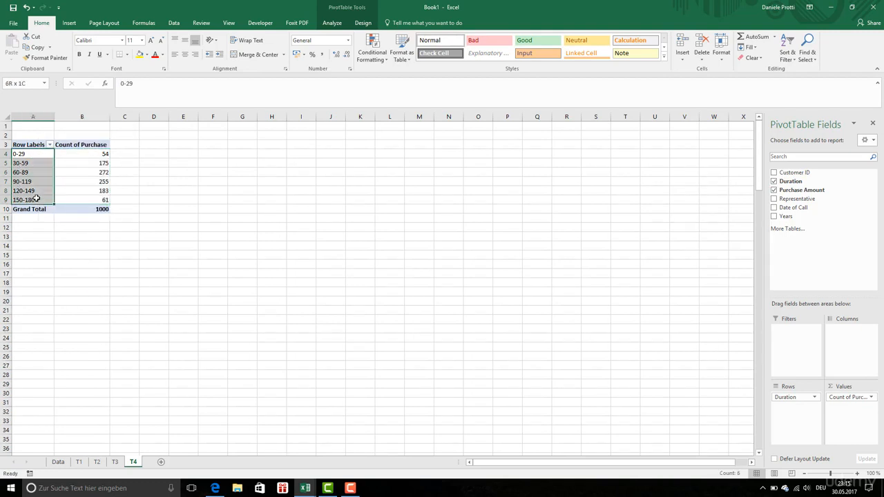
key("Return")
left_click(31, 155)
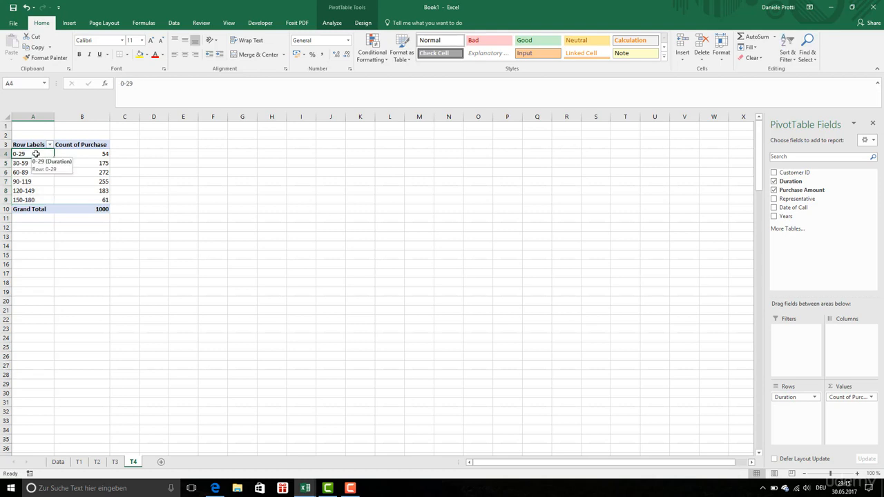
left_click(87, 153)
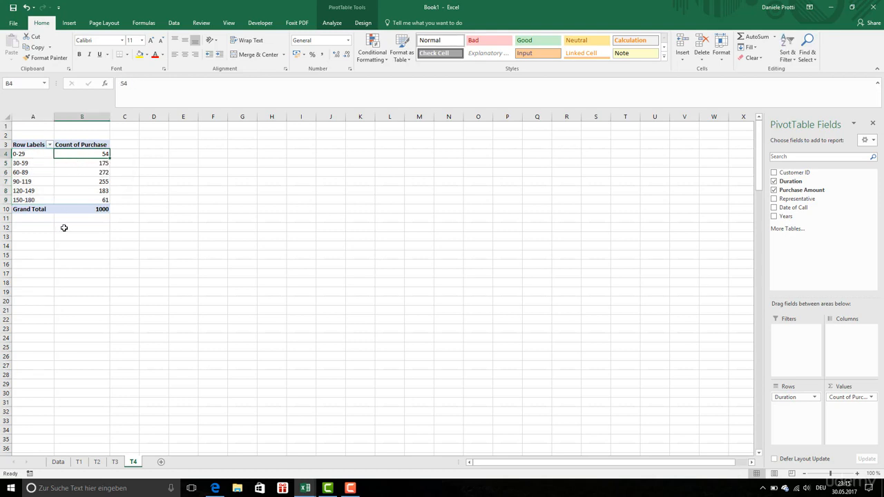
left_click(33, 155)
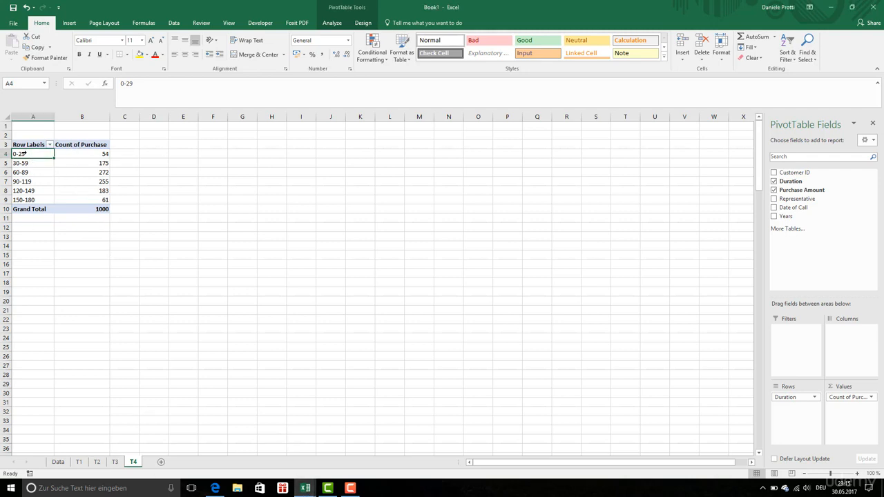
left_click(90, 154)
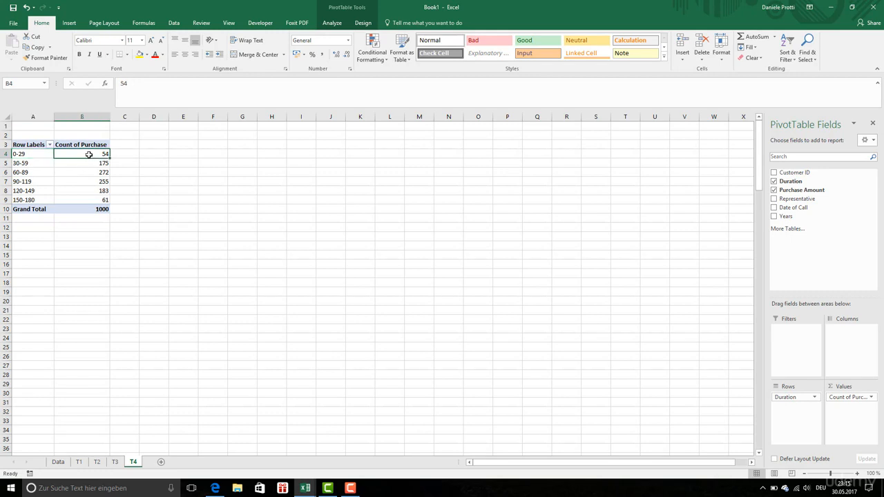
left_click(28, 155)
left_click(81, 155)
left_click(35, 155)
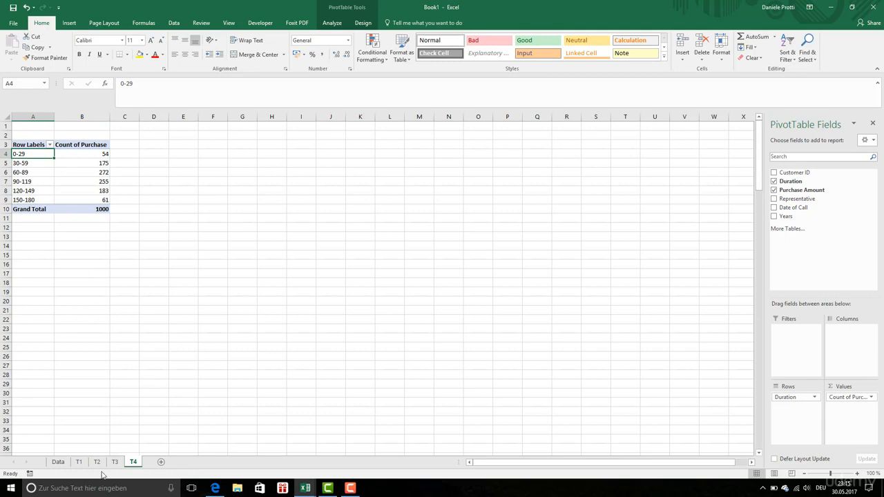
Look through the Data sheet and the pivot tables on T1 to T4, and return to the Data sheet
left_click(60, 462)
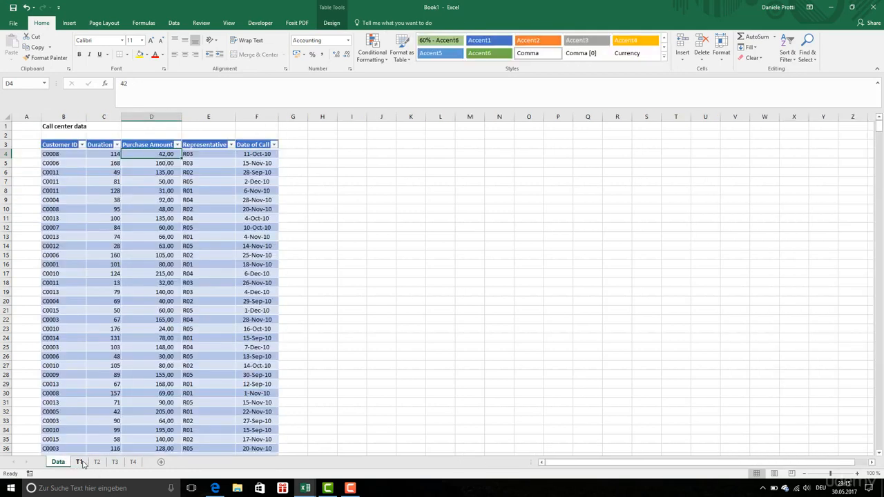
left_click(81, 462)
left_click(98, 462)
left_click(114, 463)
left_click(132, 462)
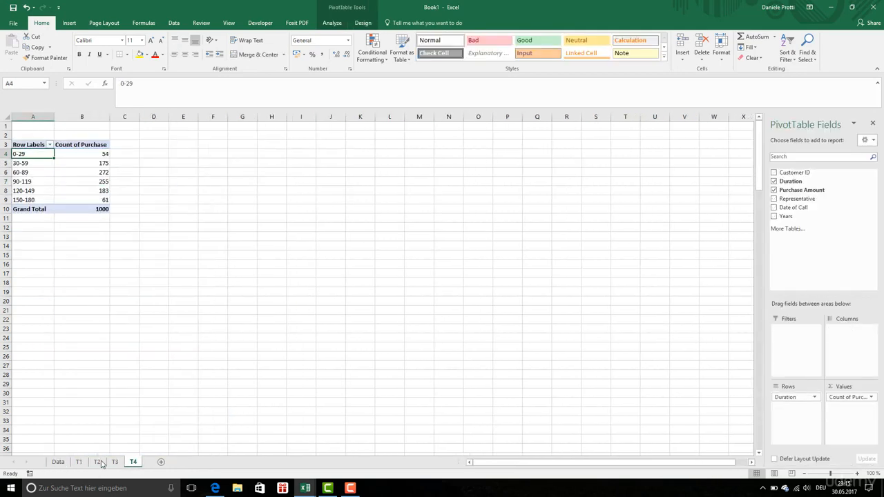
left_click(60, 462)
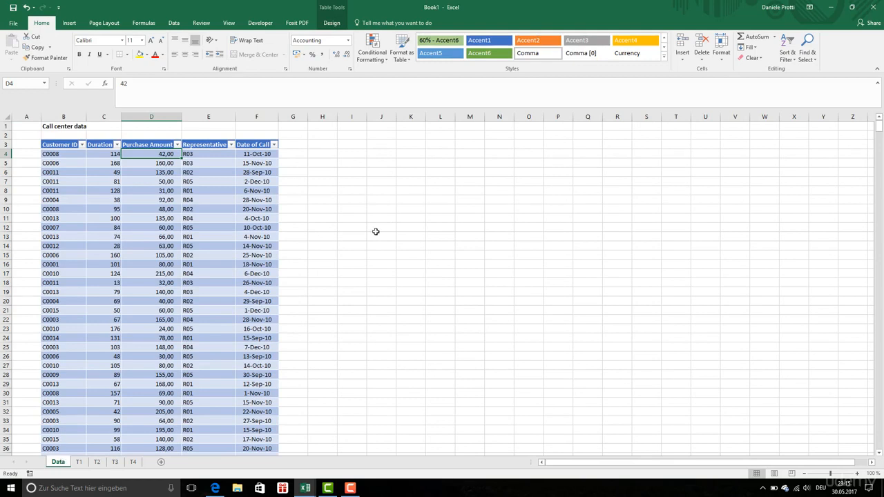
left_click(398, 230)
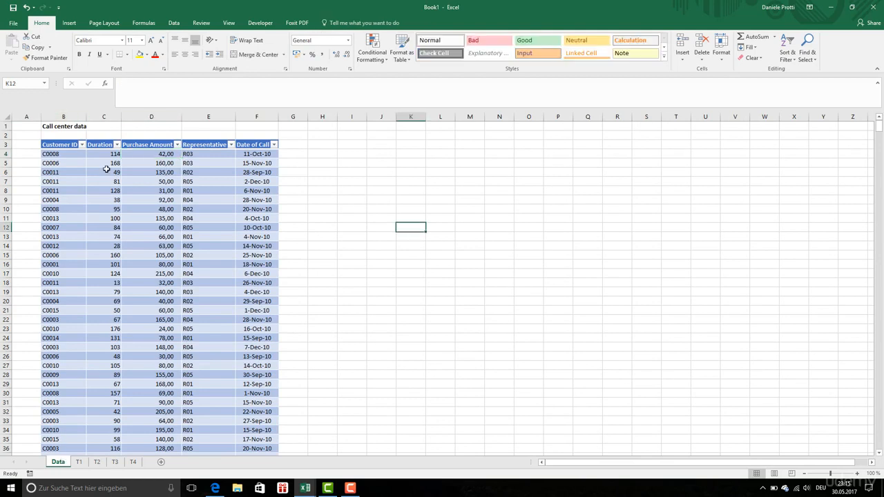